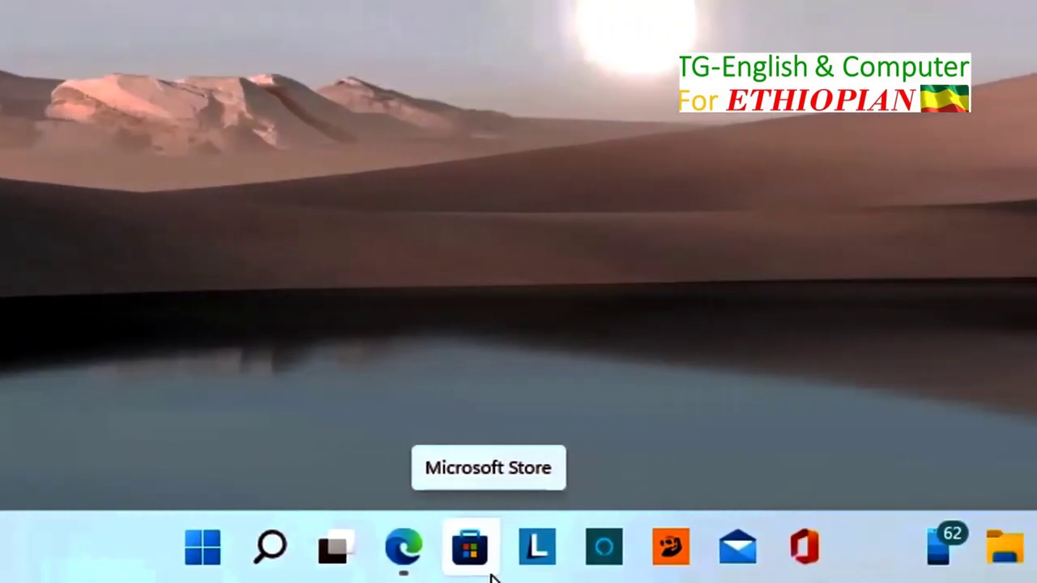
# Step: Unpin Lenovo Vantage, Alexa and Mirkat from the taskbar
pyautogui.moveTo(335, 570)
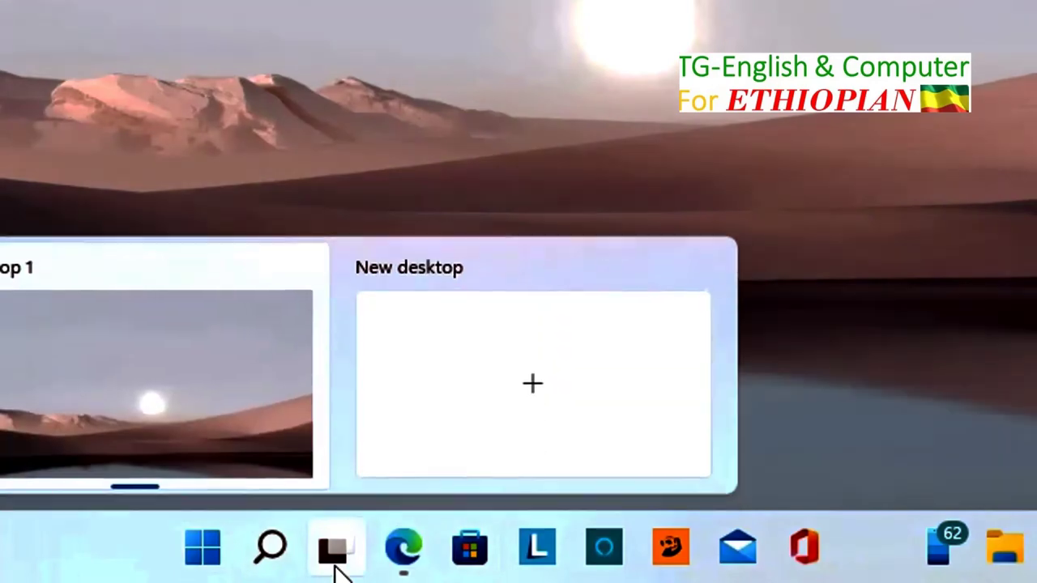
pyautogui.moveTo(403, 555)
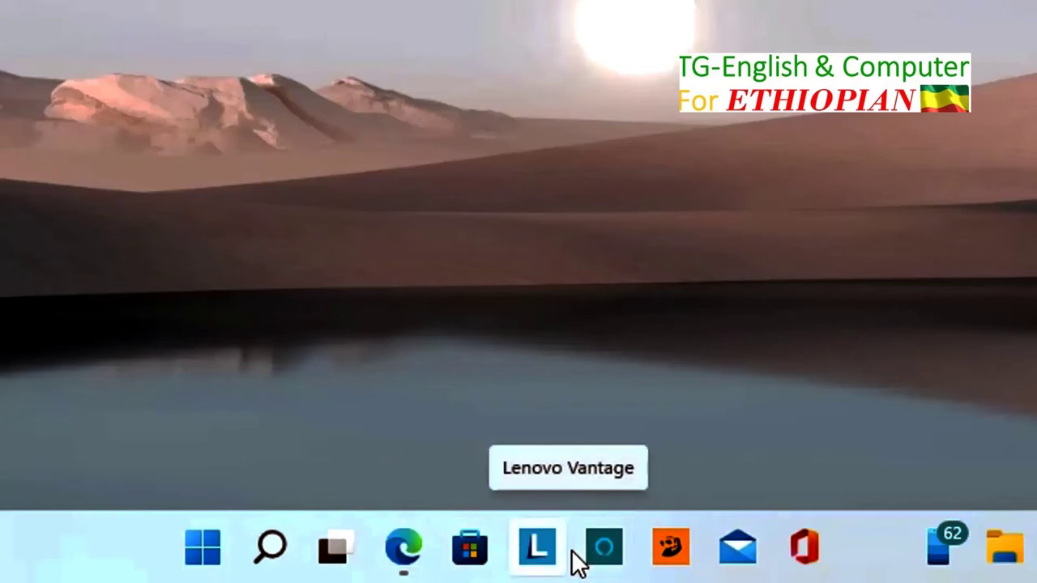
pyautogui.click(531, 542)
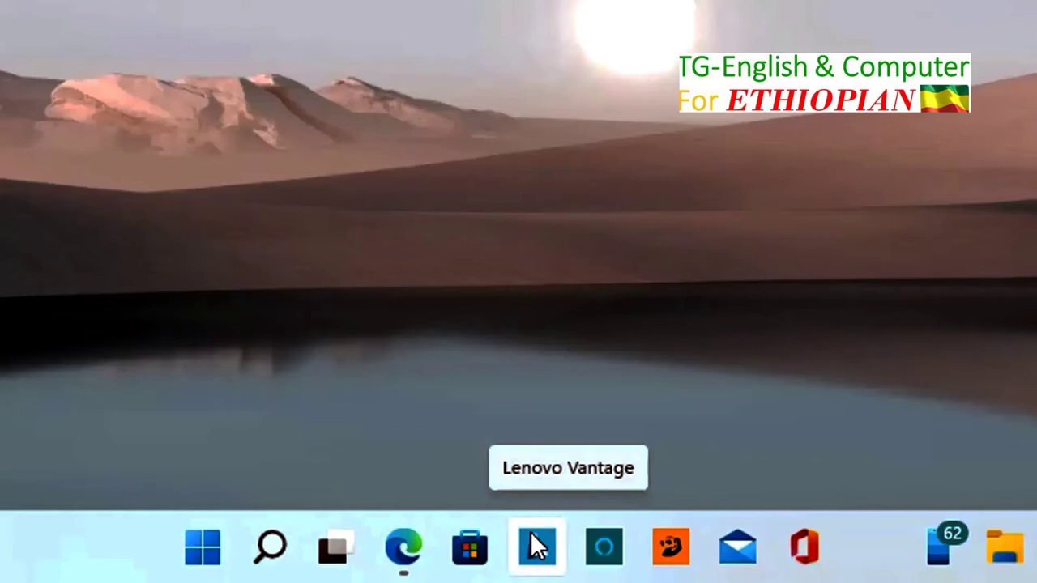
pyautogui.rightClick(530, 531)
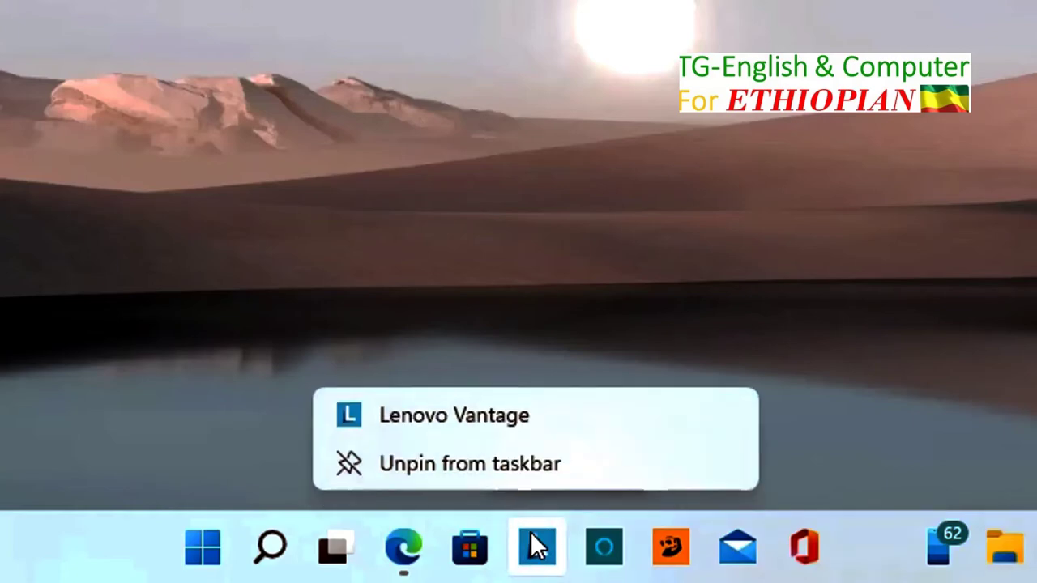
pyautogui.click(482, 463)
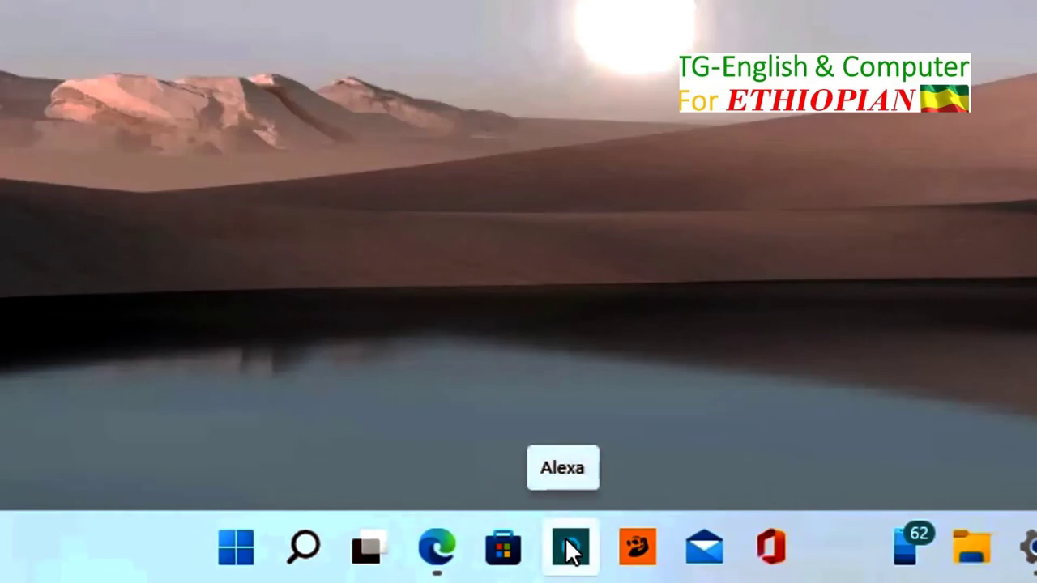
pyautogui.rightClick(565, 538)
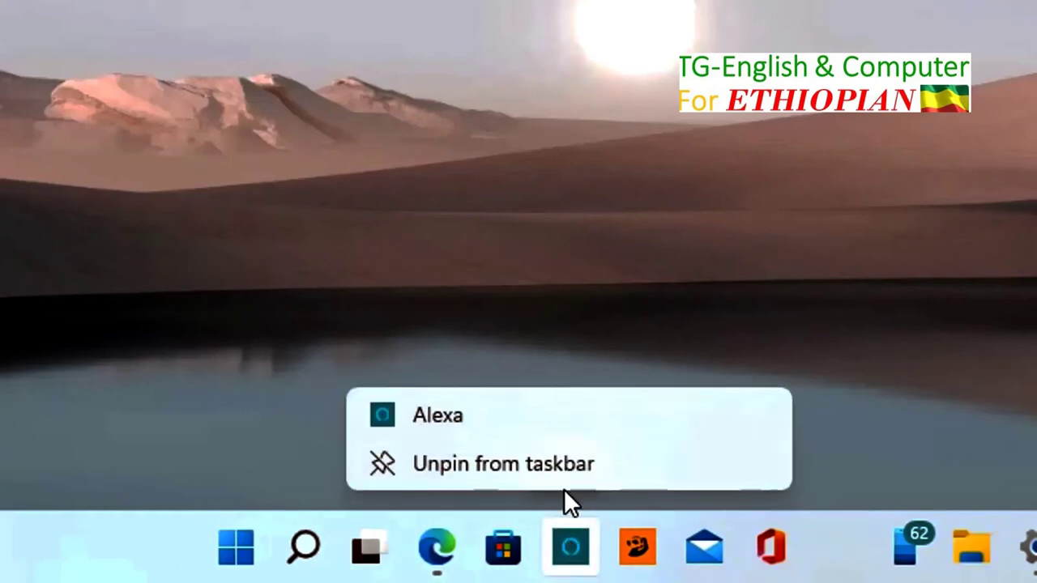
pyautogui.click(545, 462)
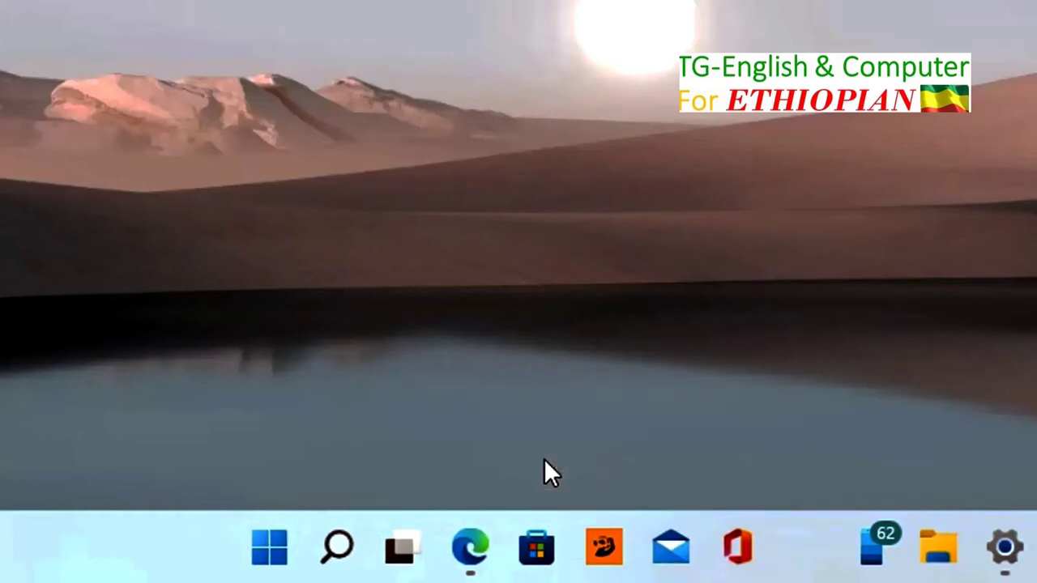
pyautogui.rightClick(601, 548)
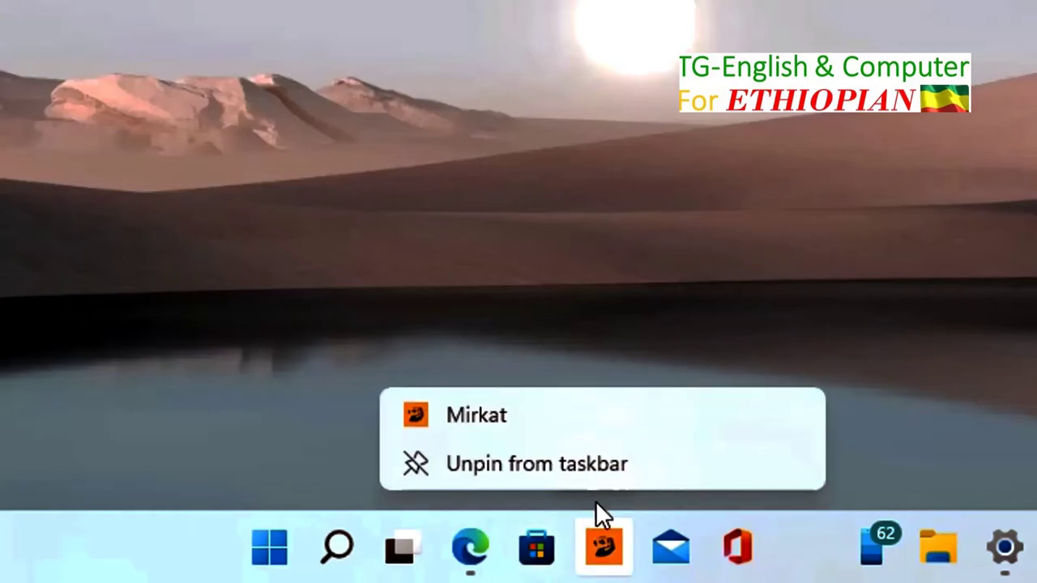
pyautogui.click(571, 456)
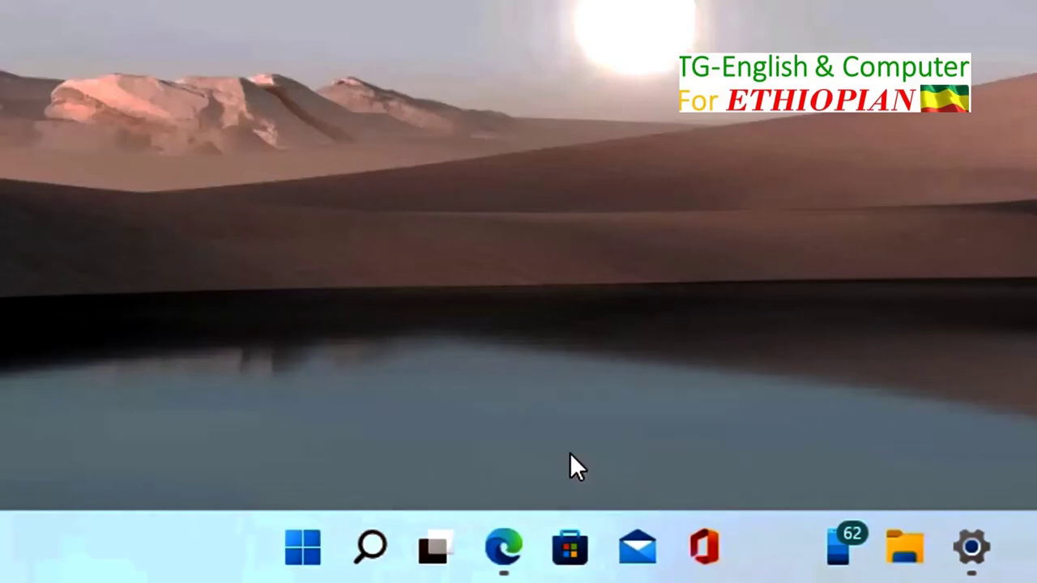
pyautogui.moveTo(430, 574)
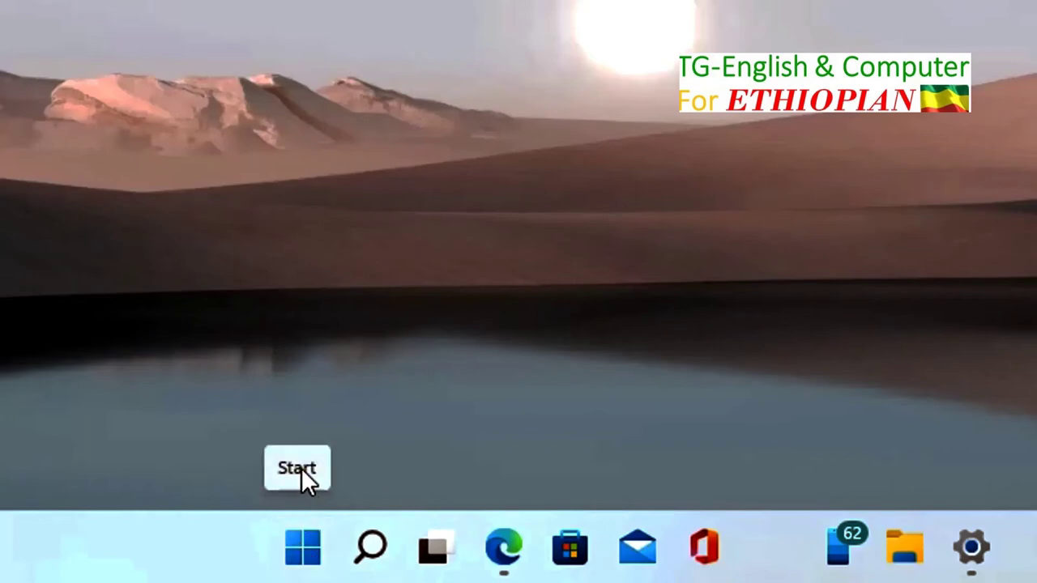
pyautogui.moveTo(379, 549)
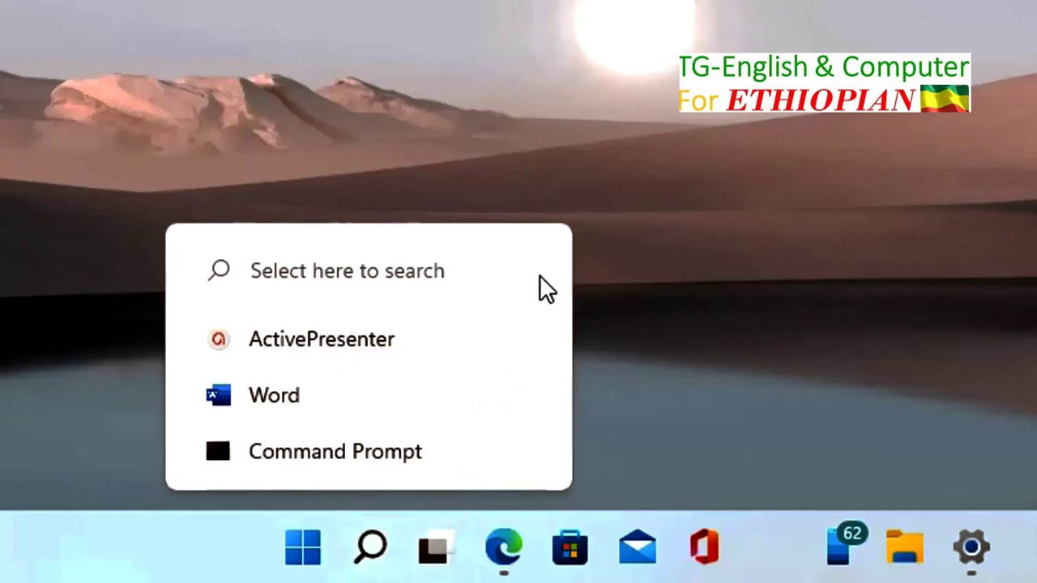
pyautogui.moveTo(434, 550)
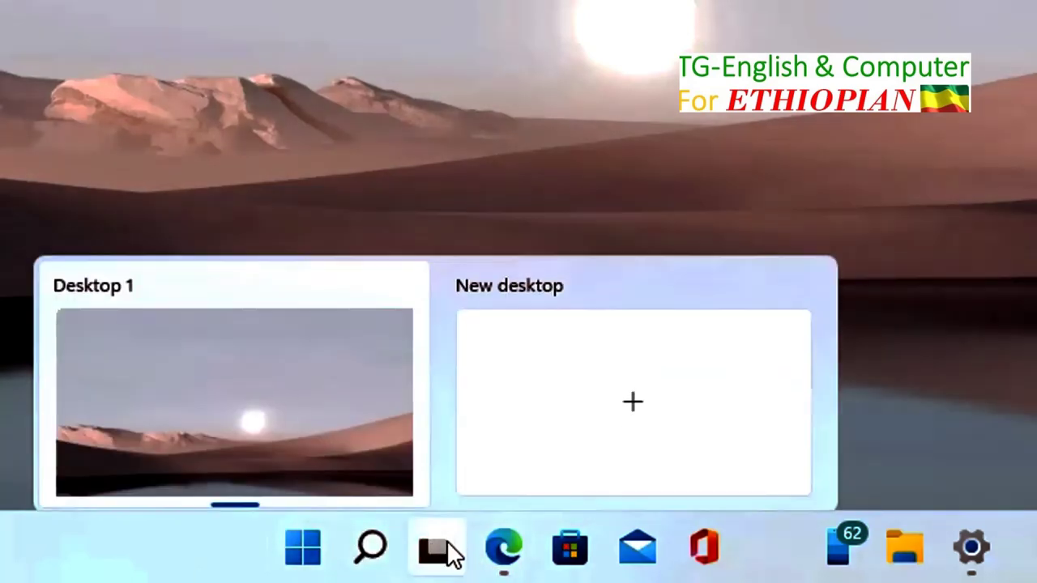
pyautogui.moveTo(519, 567)
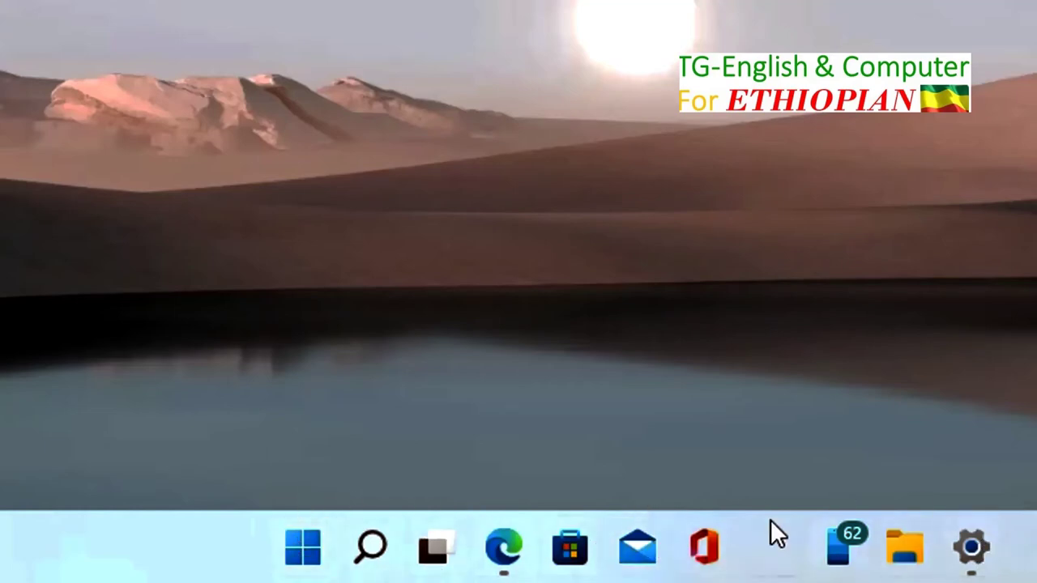
pyautogui.moveTo(994, 554)
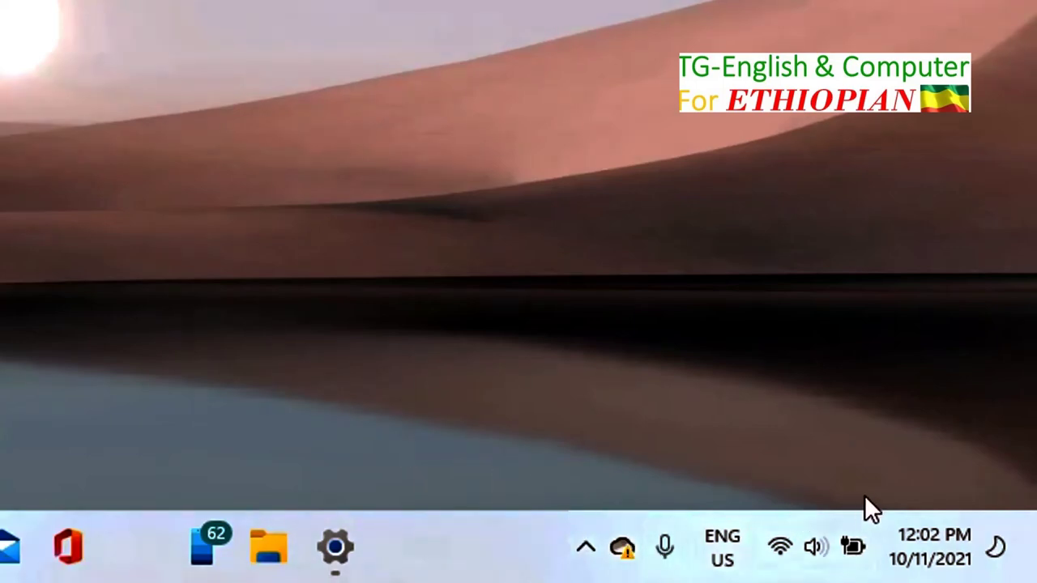
pyautogui.click(587, 553)
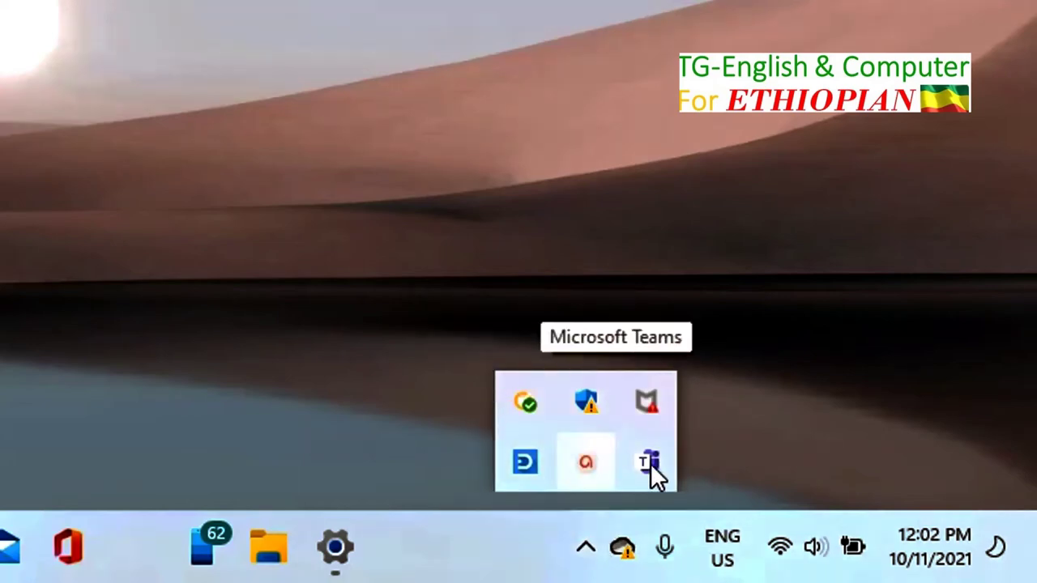
pyautogui.click(762, 388)
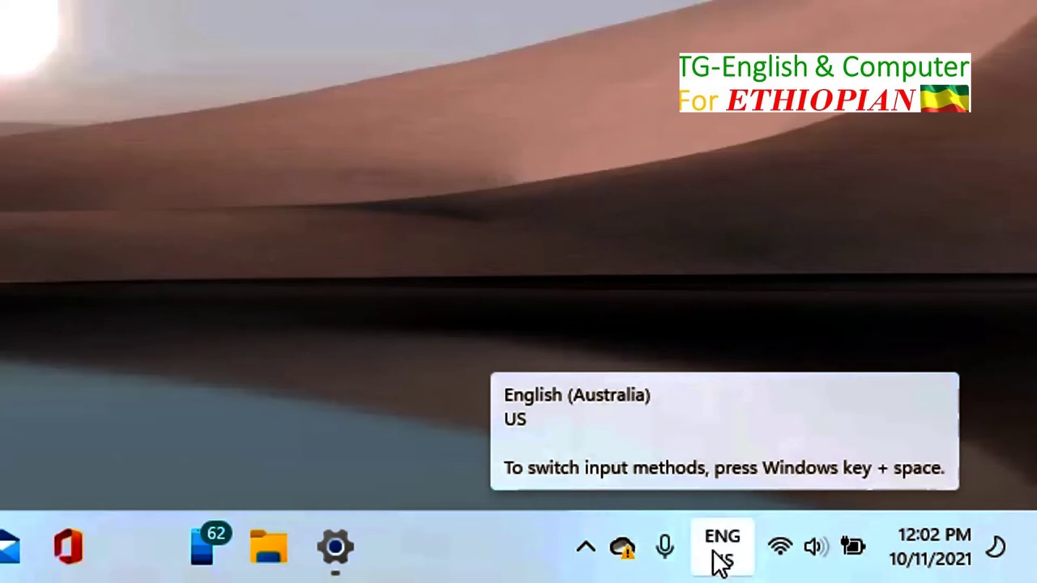
pyautogui.moveTo(780, 551)
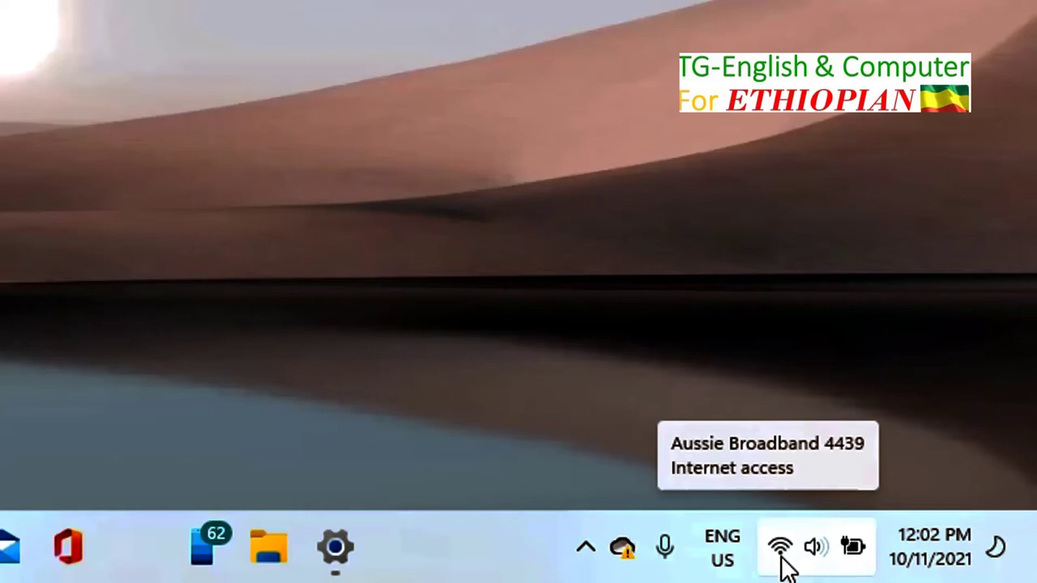
pyautogui.click(816, 551)
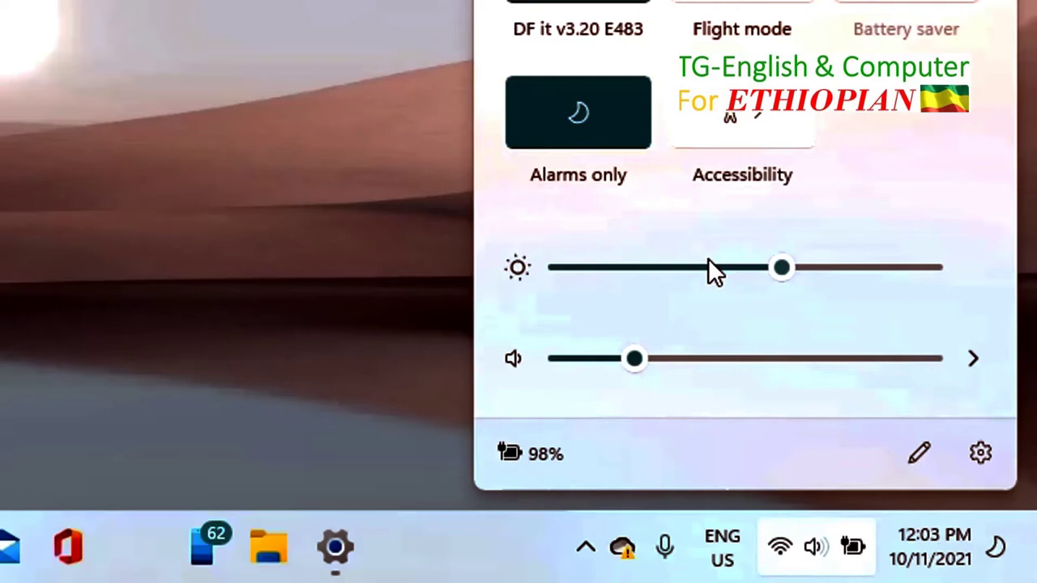
pyautogui.click(363, 432)
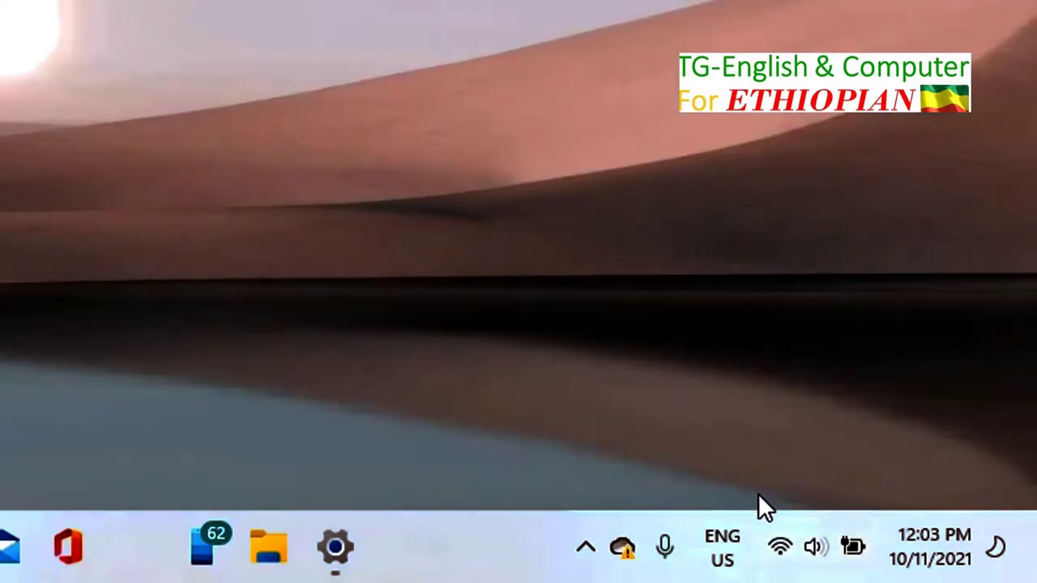
pyautogui.moveTo(855, 559)
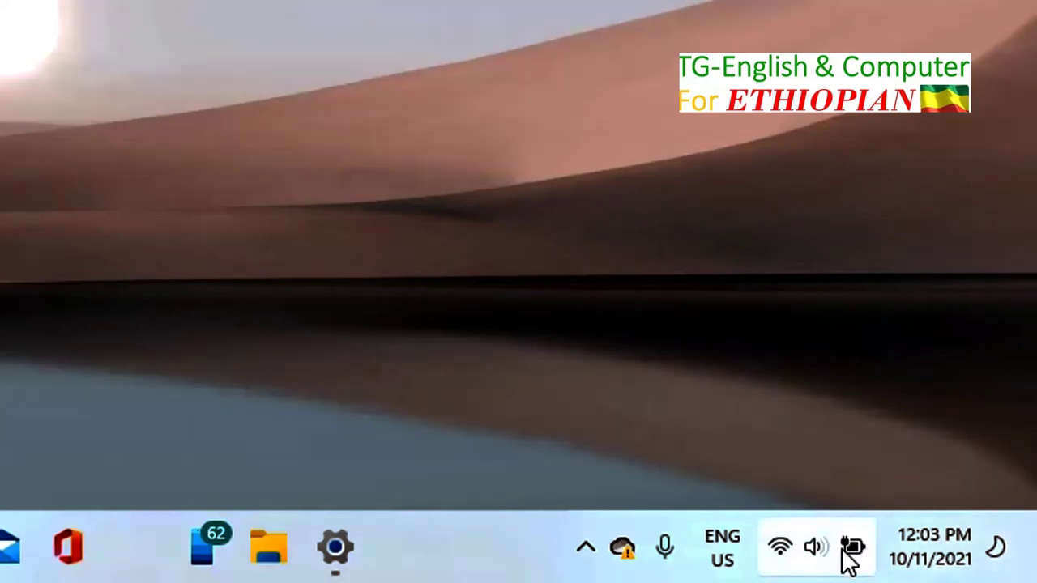
pyautogui.moveTo(941, 554)
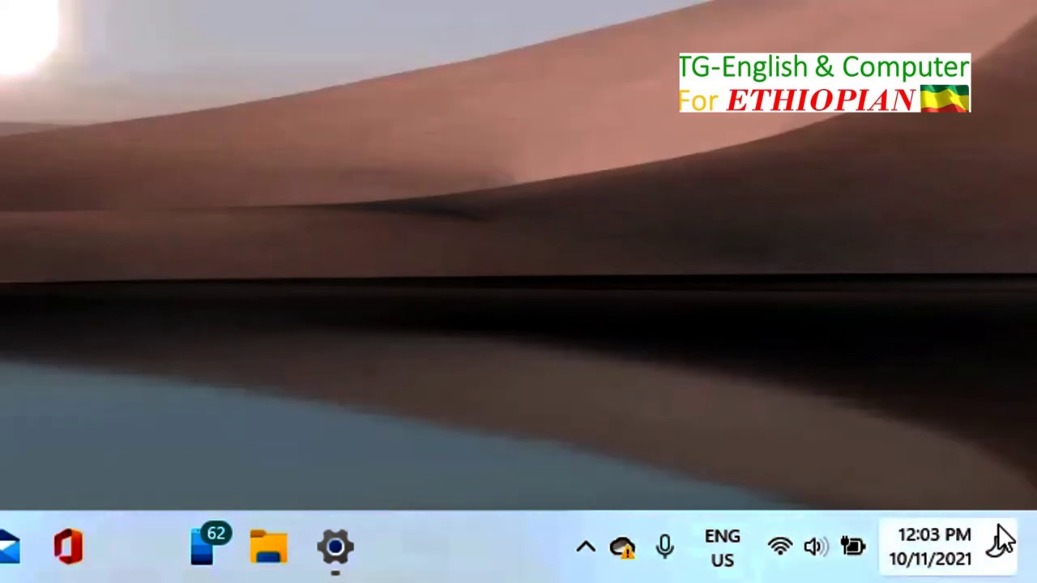
pyautogui.moveTo(915, 534)
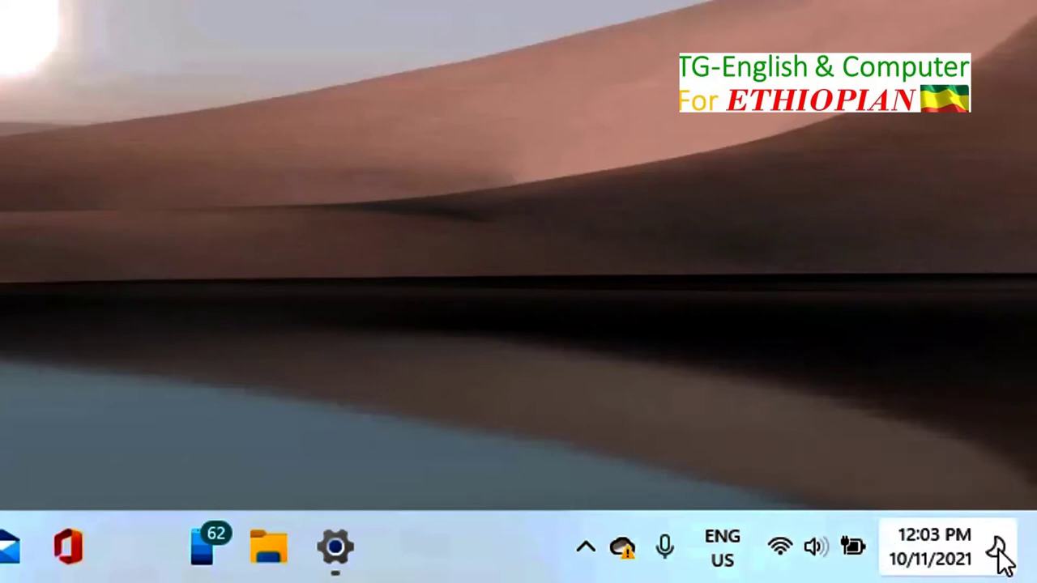
pyautogui.click(940, 558)
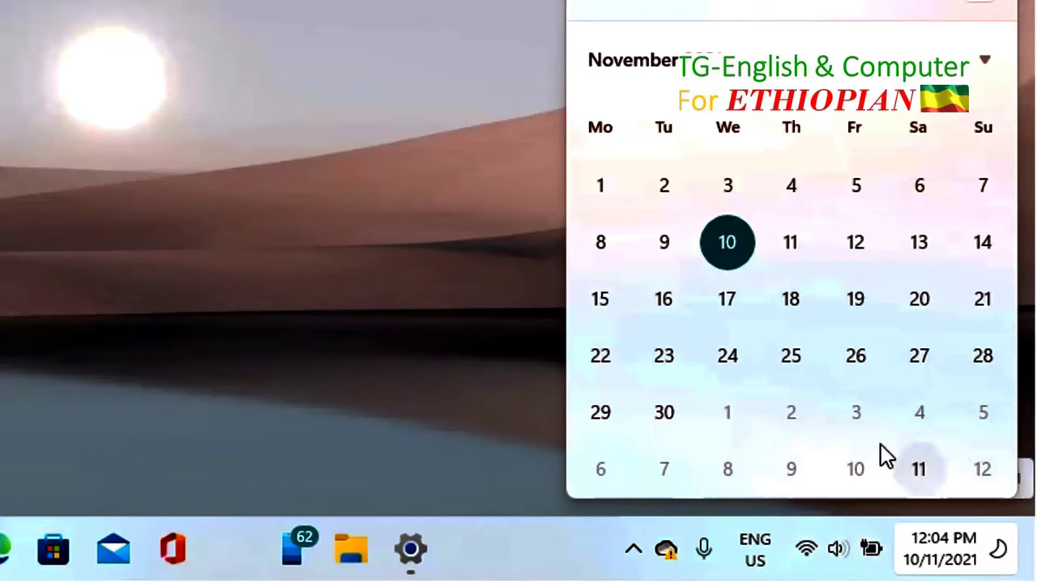
pyautogui.click(496, 201)
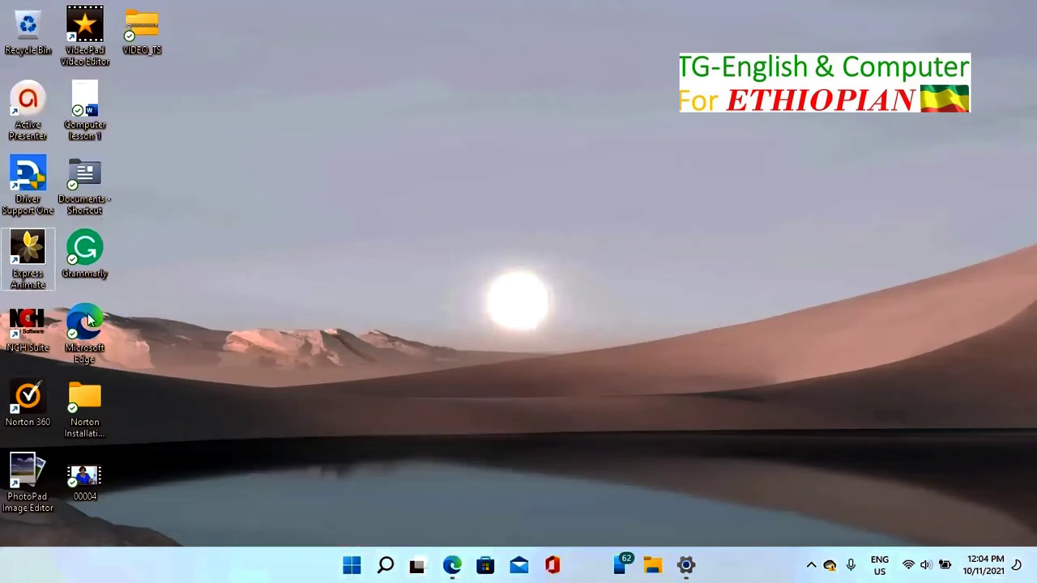
# Step: Open Taskbar settings from the taskbar's right-click menu
pyautogui.moveTo(72, 457)
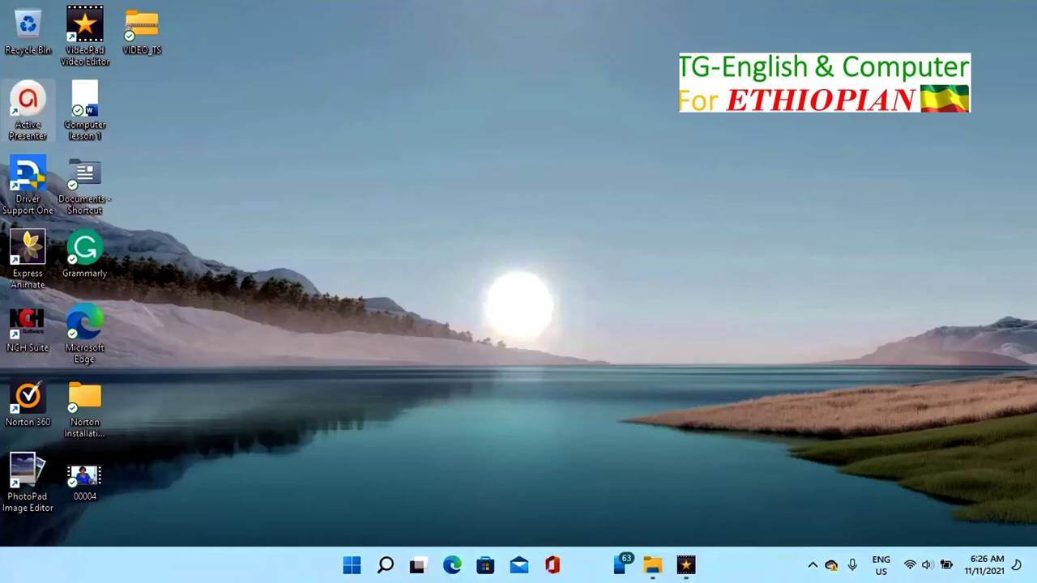
pyautogui.rightClick(232, 566)
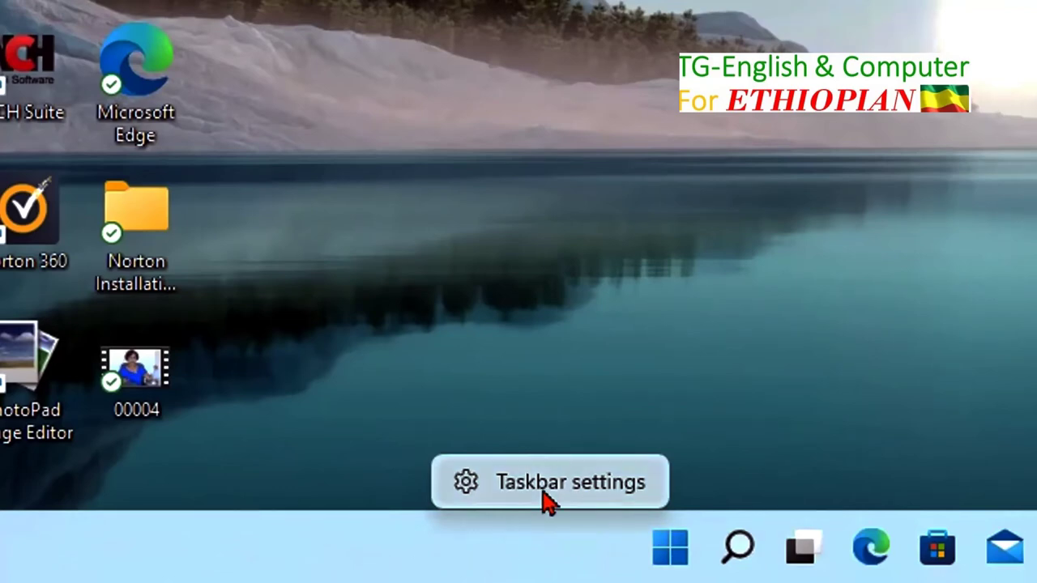
pyautogui.click(545, 481)
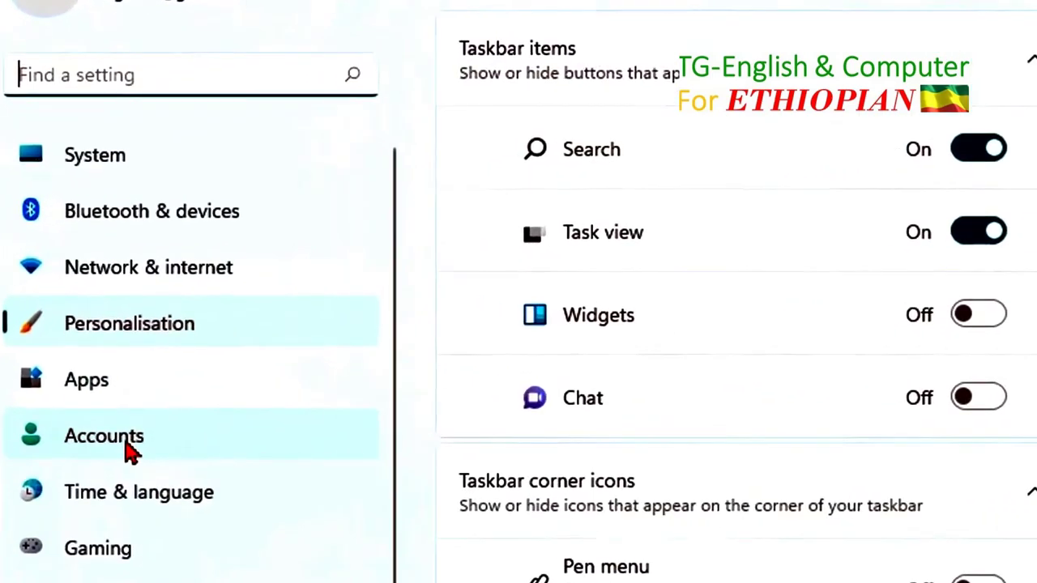
# Step: Go to Accounts > Family & other users in Settings
pyautogui.click(129, 452)
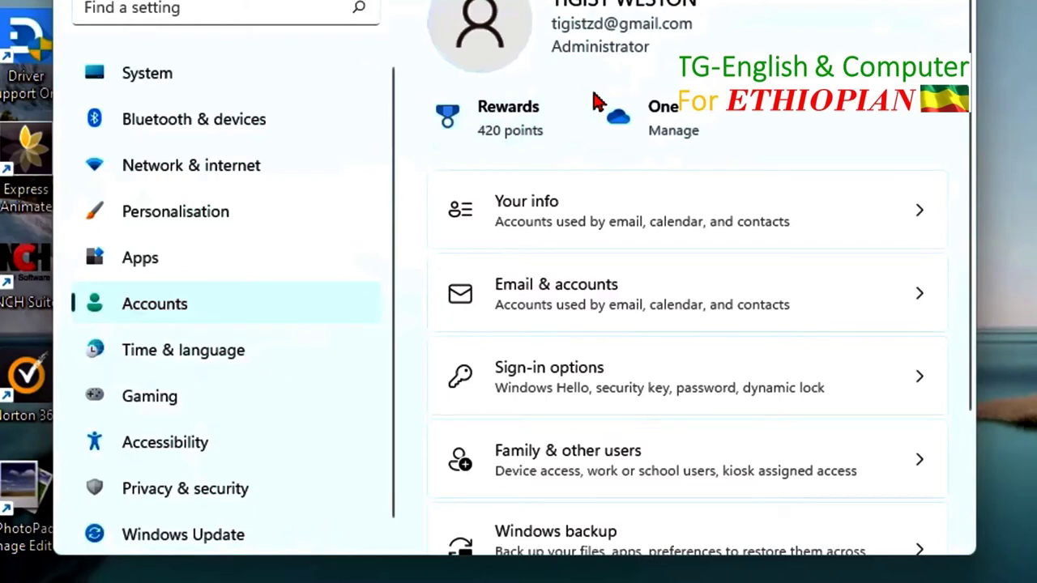
pyautogui.scroll(-1, 597, 189)
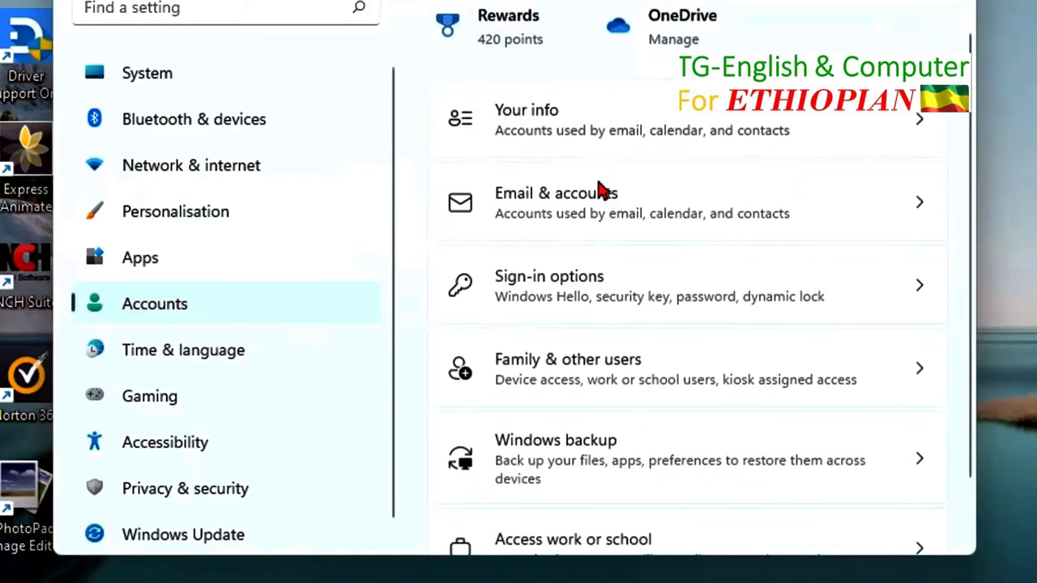
pyautogui.scroll(-1, 598, 189)
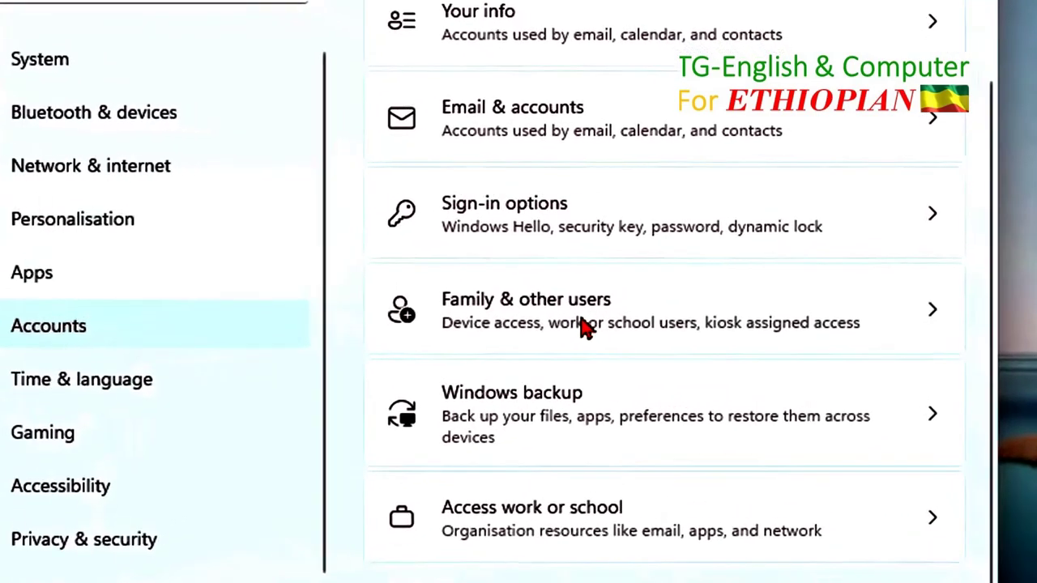
pyautogui.click(551, 348)
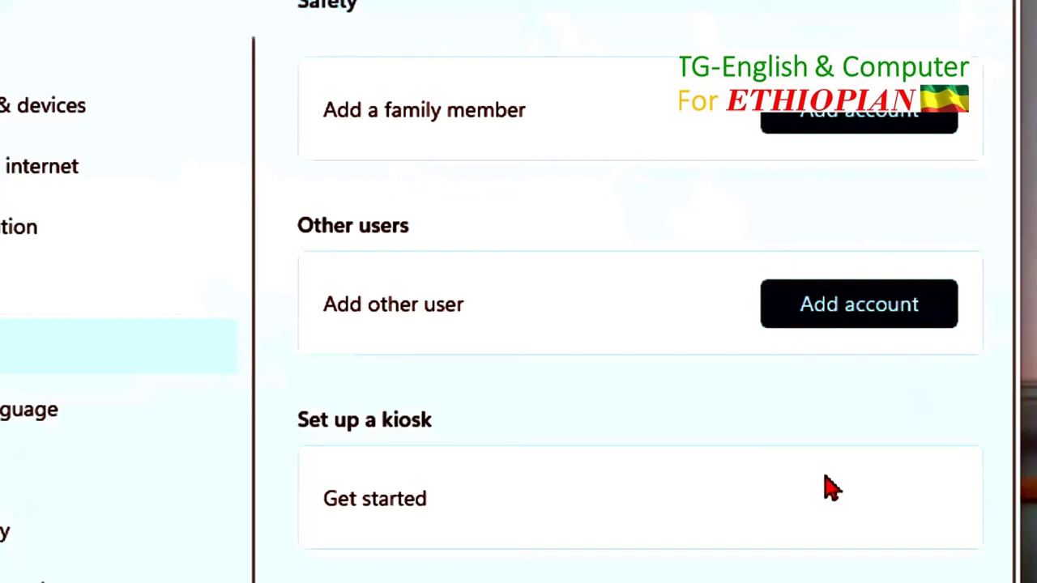
# Step: Choose Add account next to Add other user
pyautogui.click(869, 316)
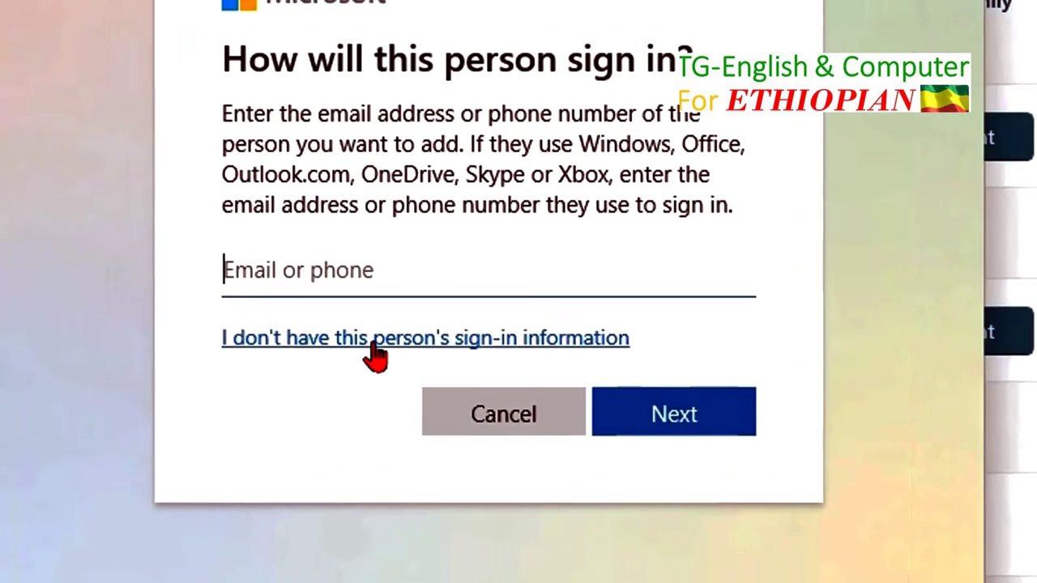
# Step: Skip the sign-in information and choose to add a user without a Microsoft account
pyautogui.click(375, 355)
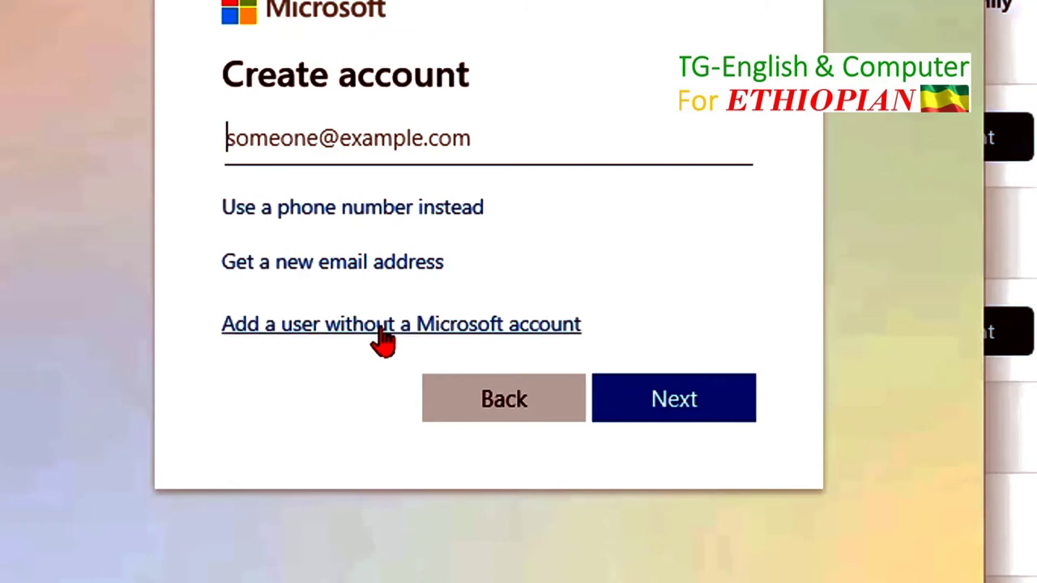
pyautogui.click(381, 328)
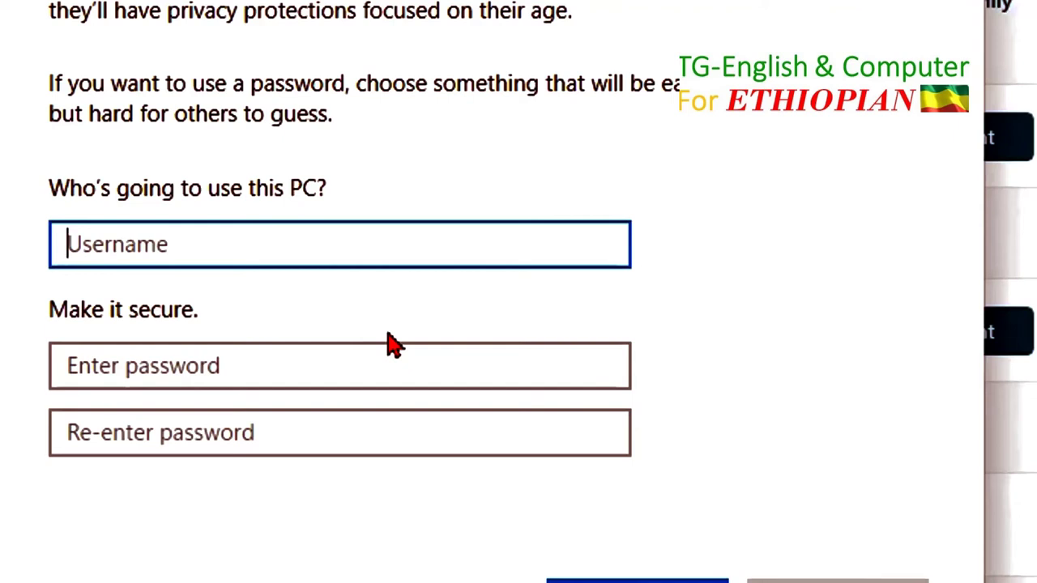
# Step: Enter username sara and type the account password twice to confirm it
pyautogui.write('sara')
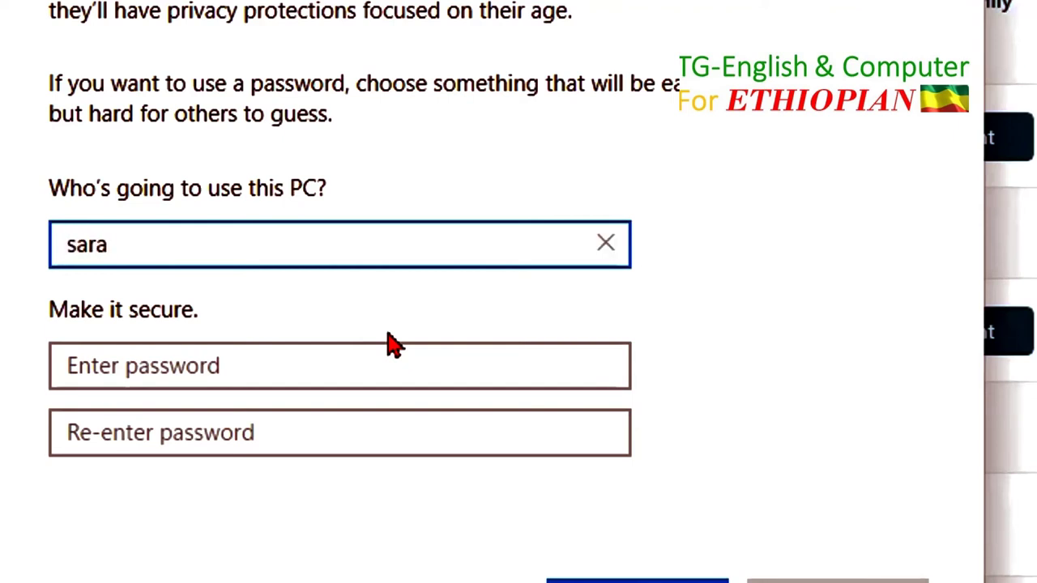
pyautogui.click(148, 365)
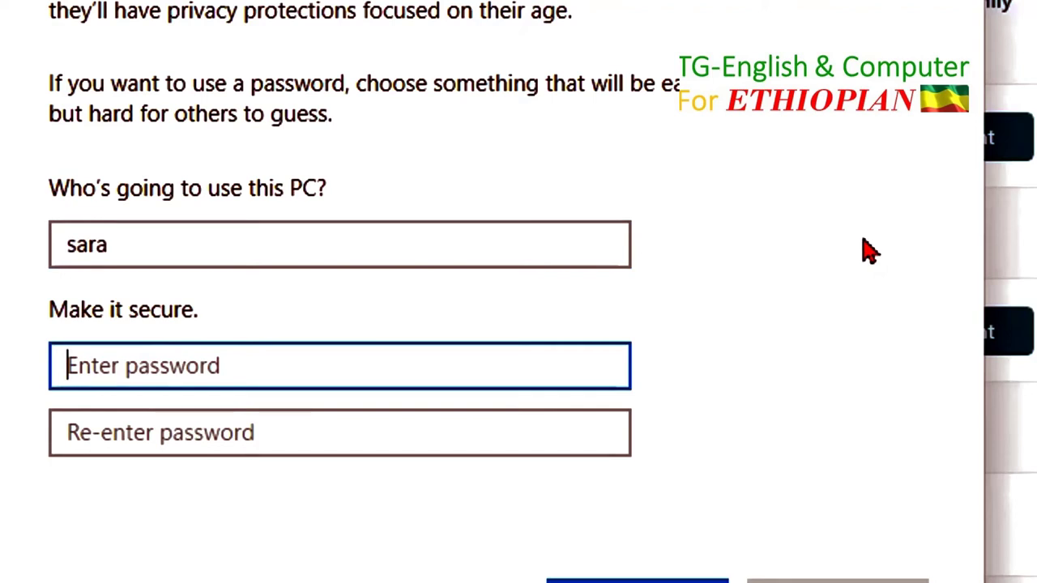
pyautogui.write('******')
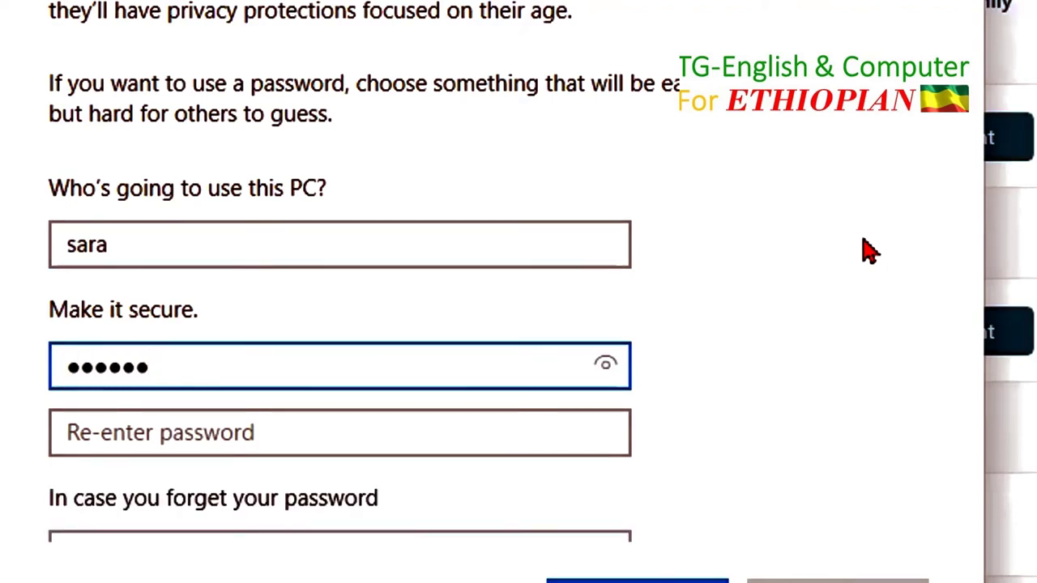
pyautogui.click(89, 438)
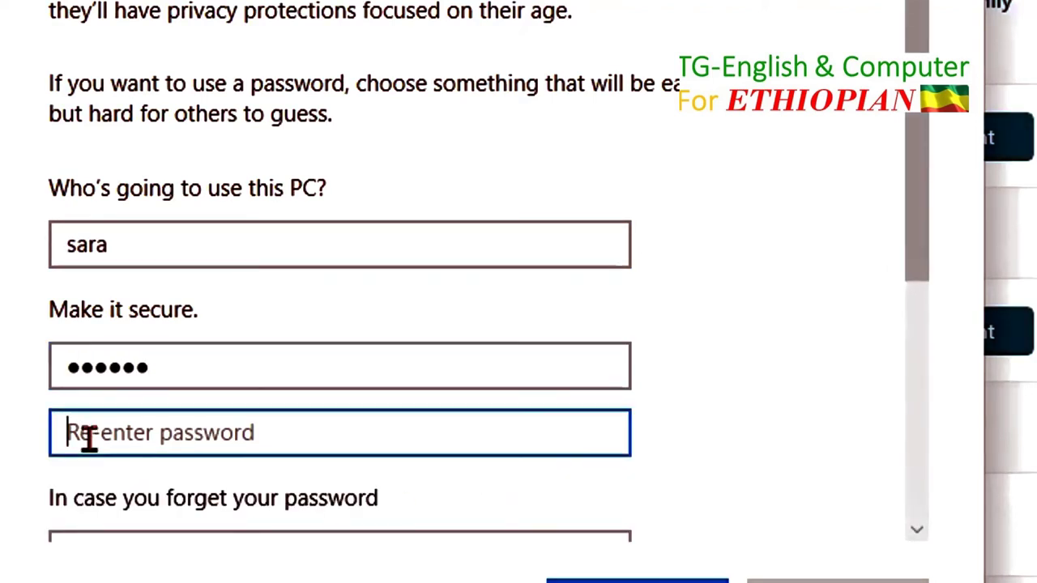
pyautogui.write('******')
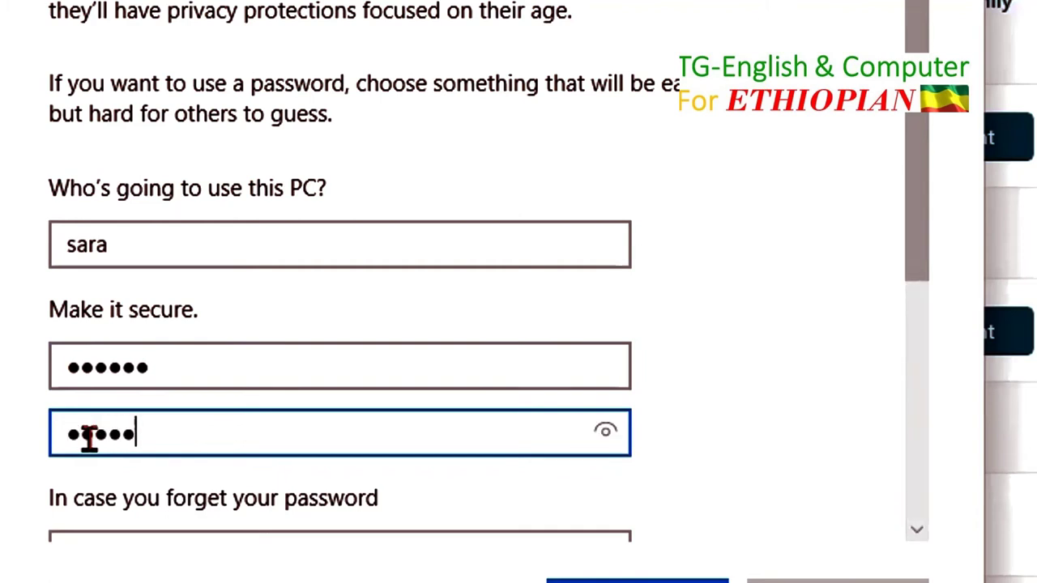
pyautogui.scroll(-2, 672, 436)
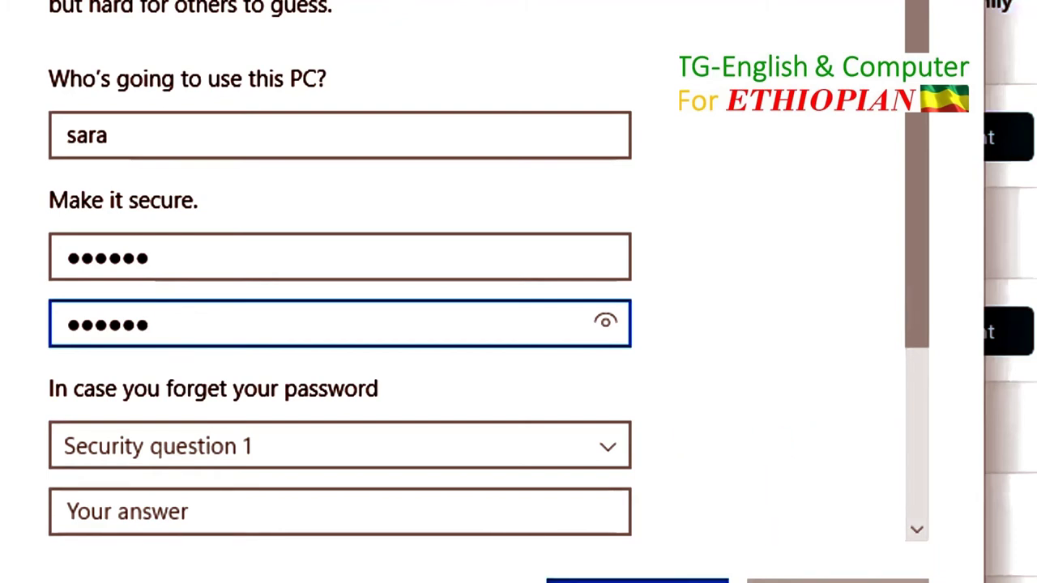
pyautogui.press('Return')
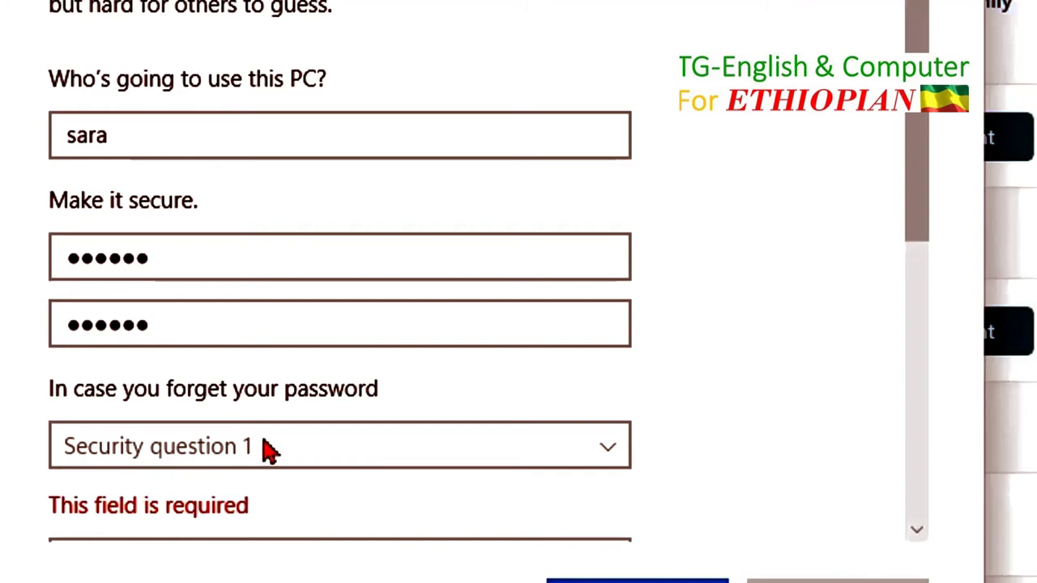
# Step: Pick the childhood nickname security question and enter its answer
pyautogui.click(614, 460)
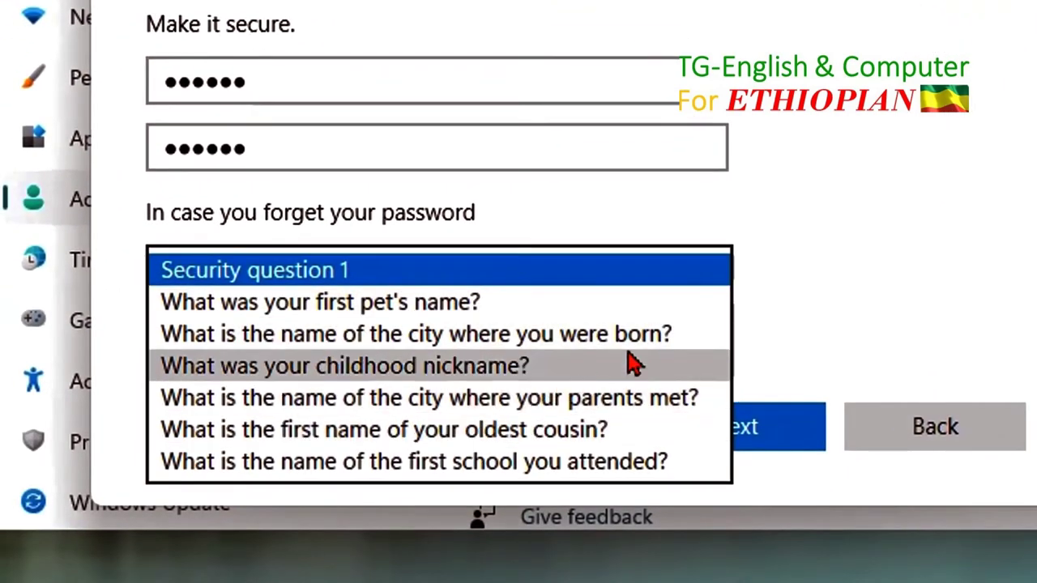
pyautogui.click(441, 374)
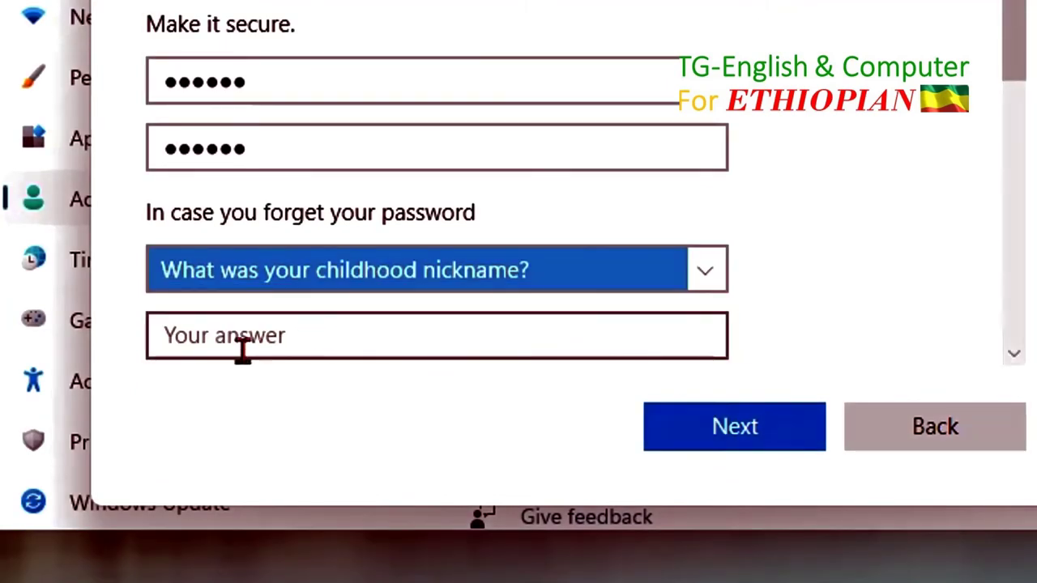
pyautogui.click(243, 344)
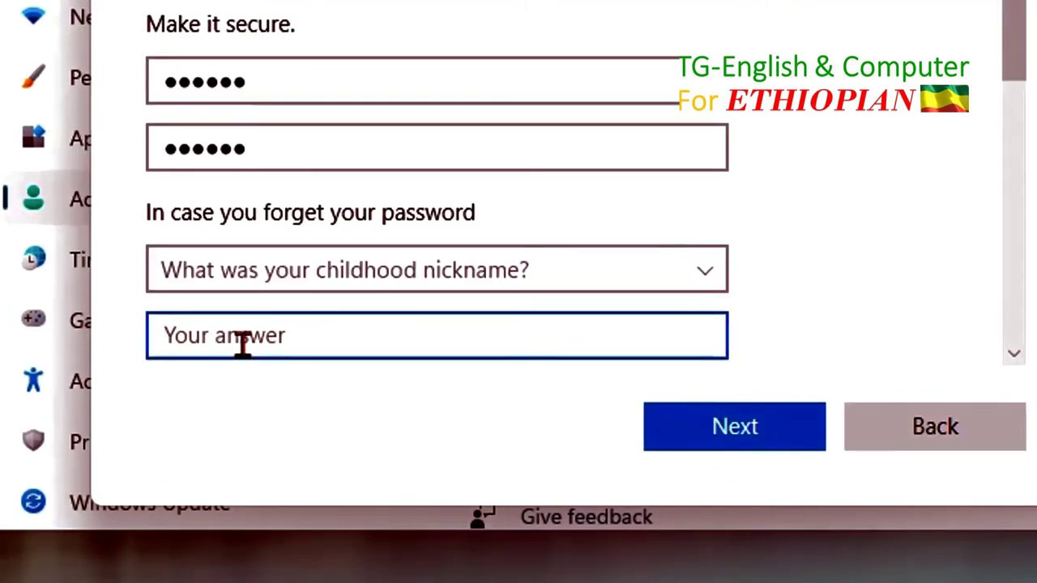
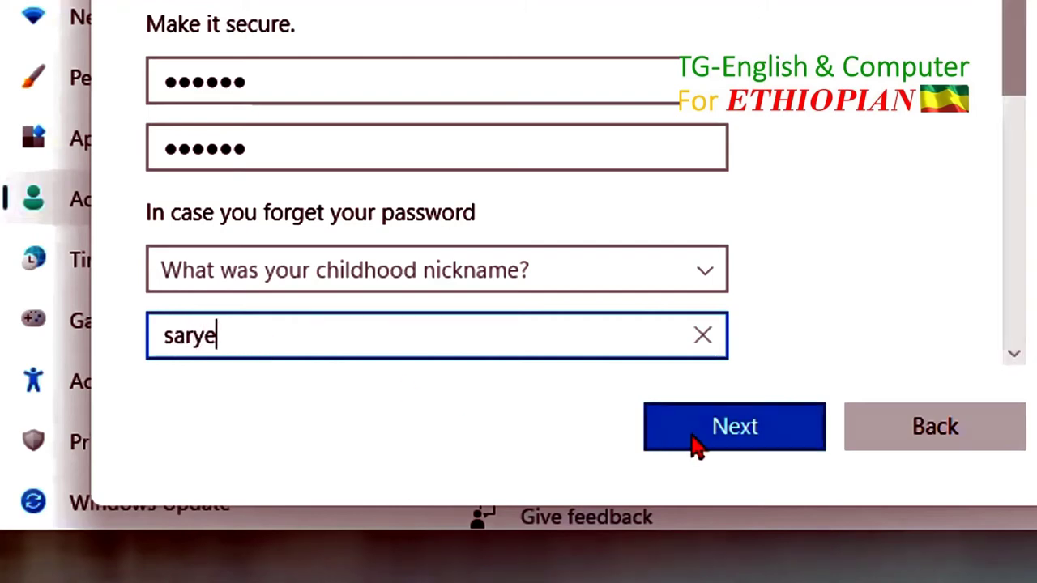
pyautogui.click(733, 452)
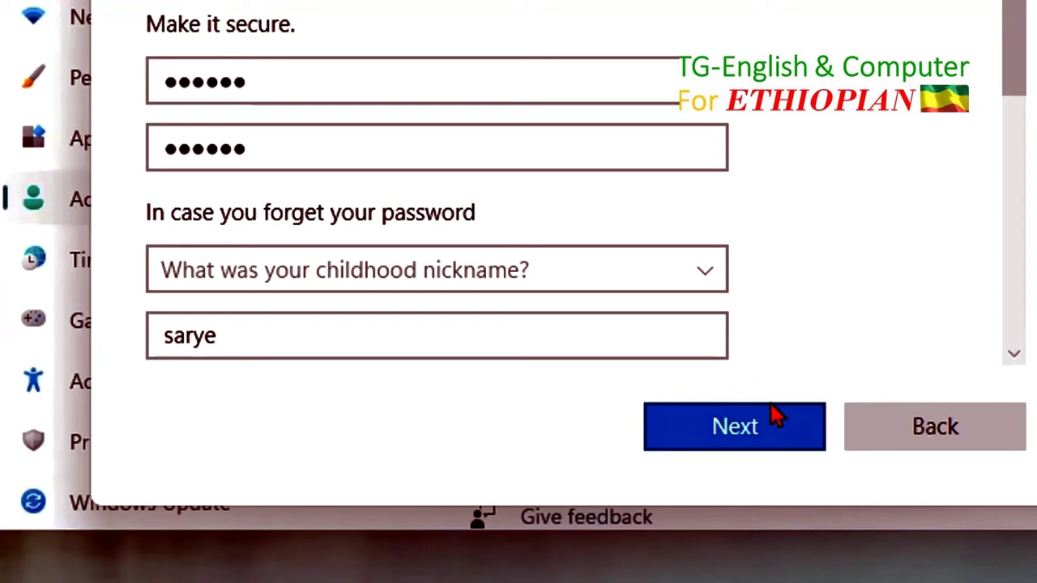
# Step: Answer the first pet's name and birth city questions and finish creating the account
pyautogui.click(739, 433)
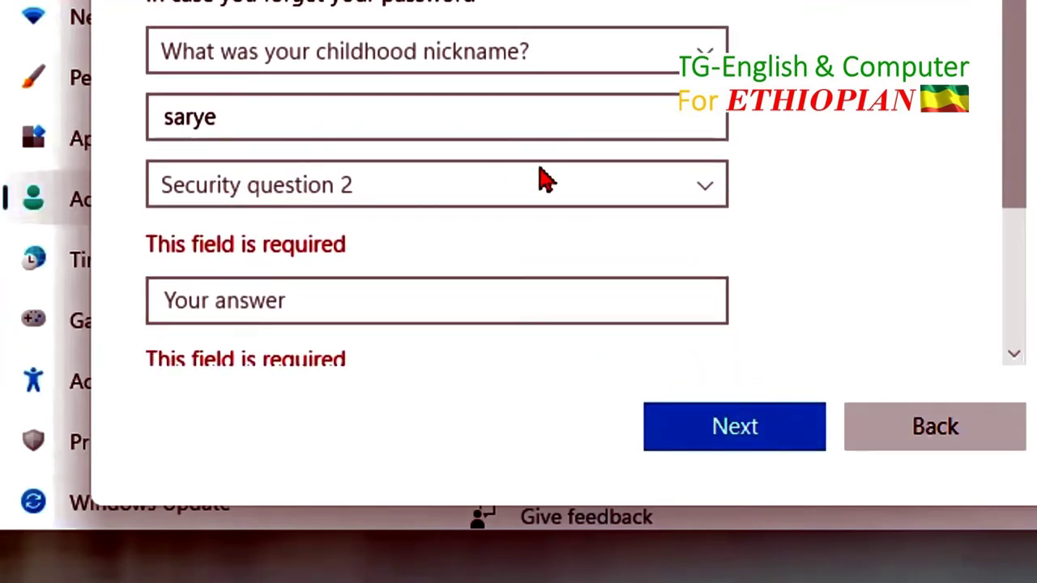
pyautogui.click(705, 193)
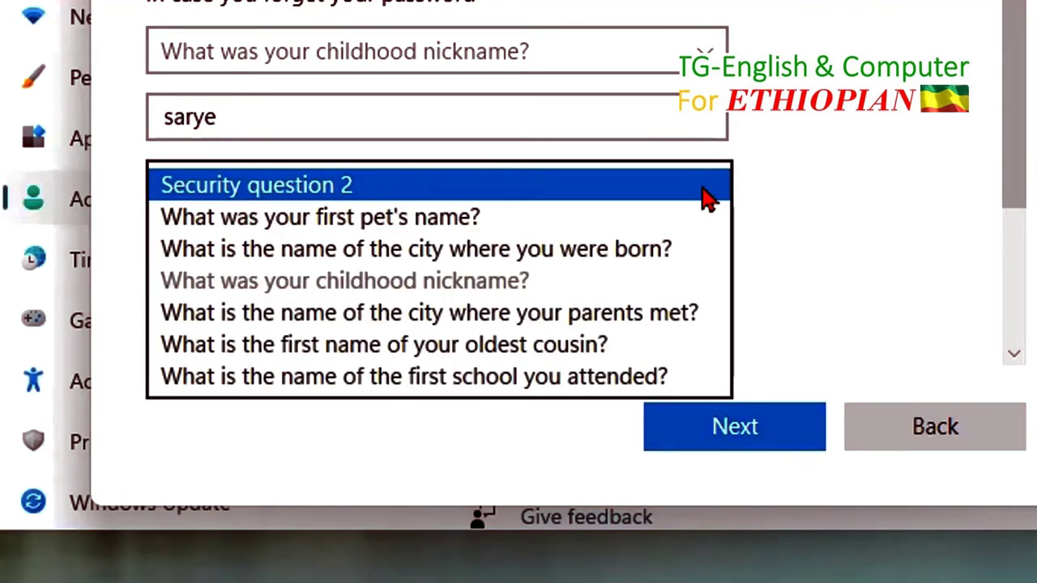
pyautogui.click(375, 226)
pyautogui.click(215, 260)
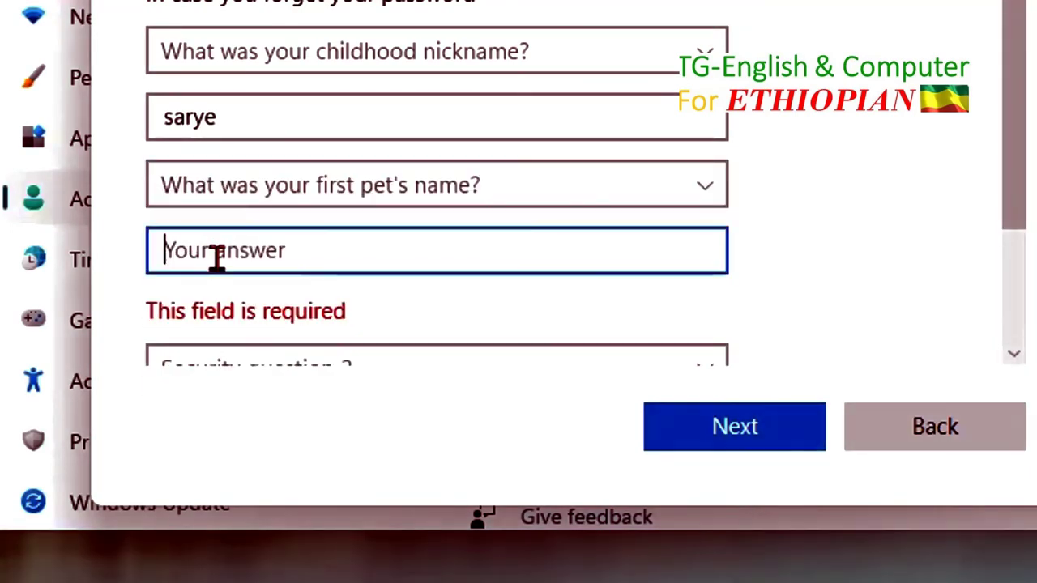
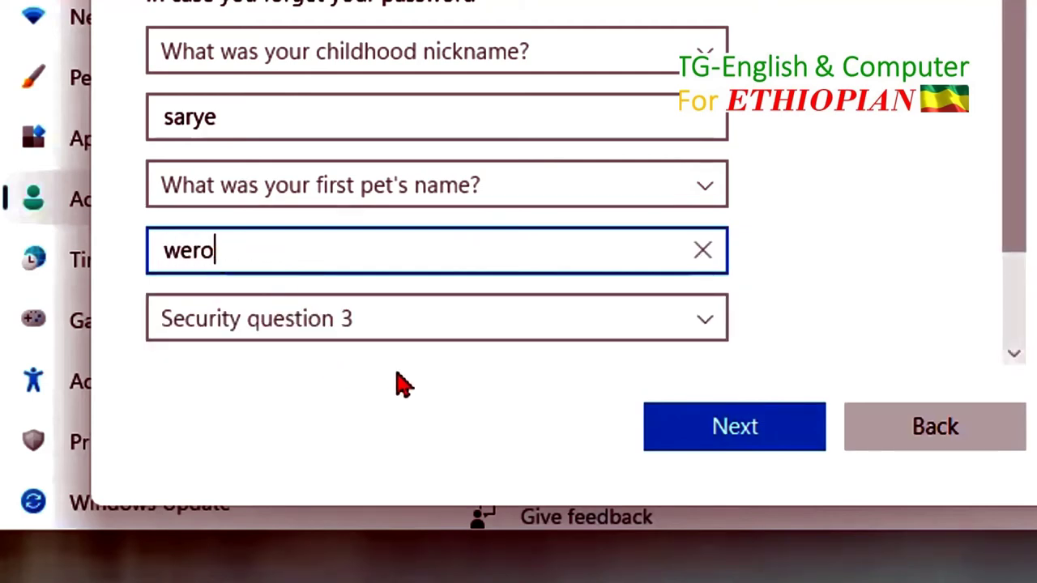
pyautogui.scroll(-3, 416, 308)
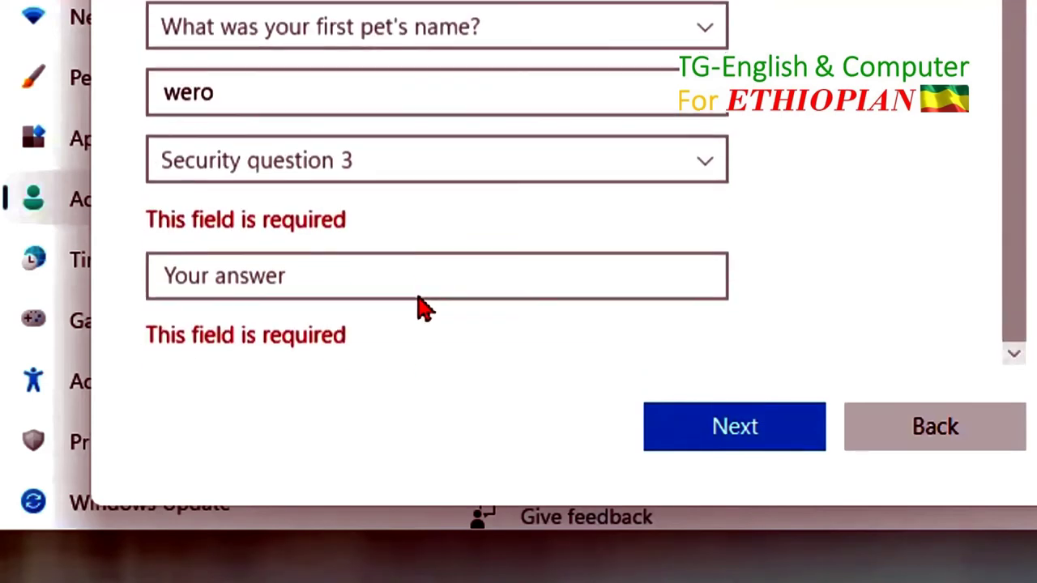
pyautogui.click(705, 167)
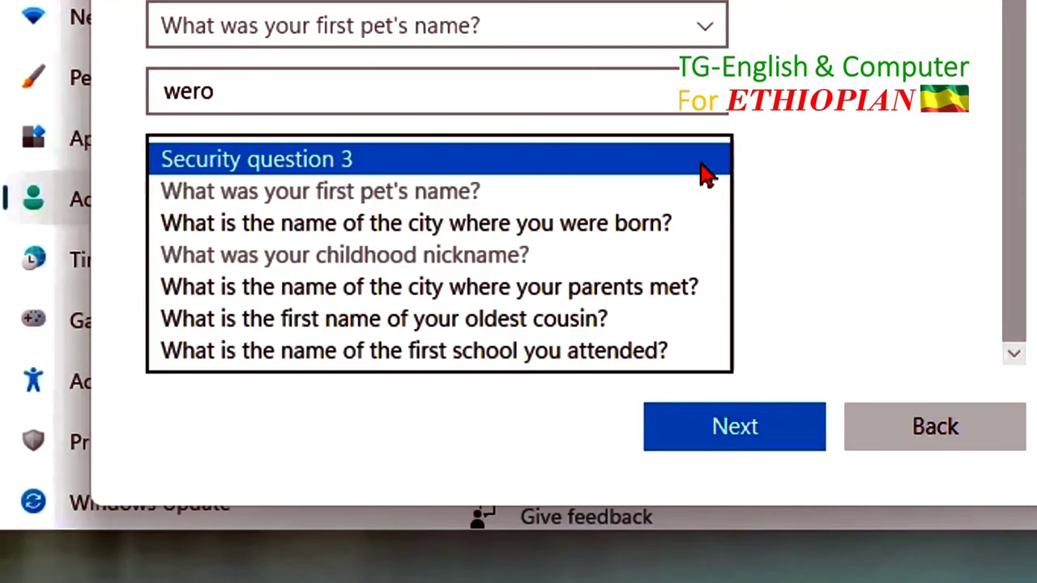
pyautogui.click(658, 228)
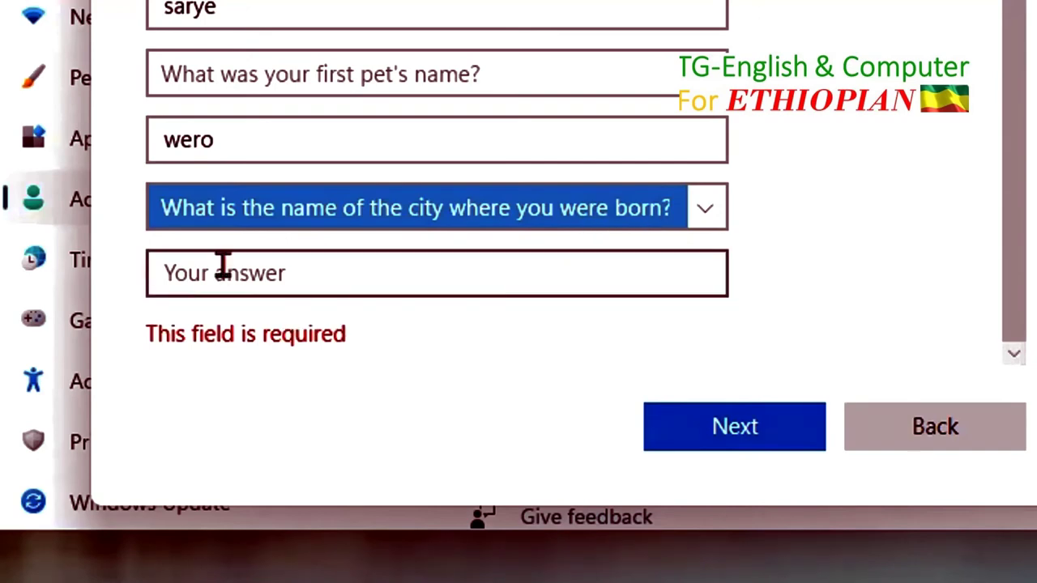
pyautogui.click(217, 273)
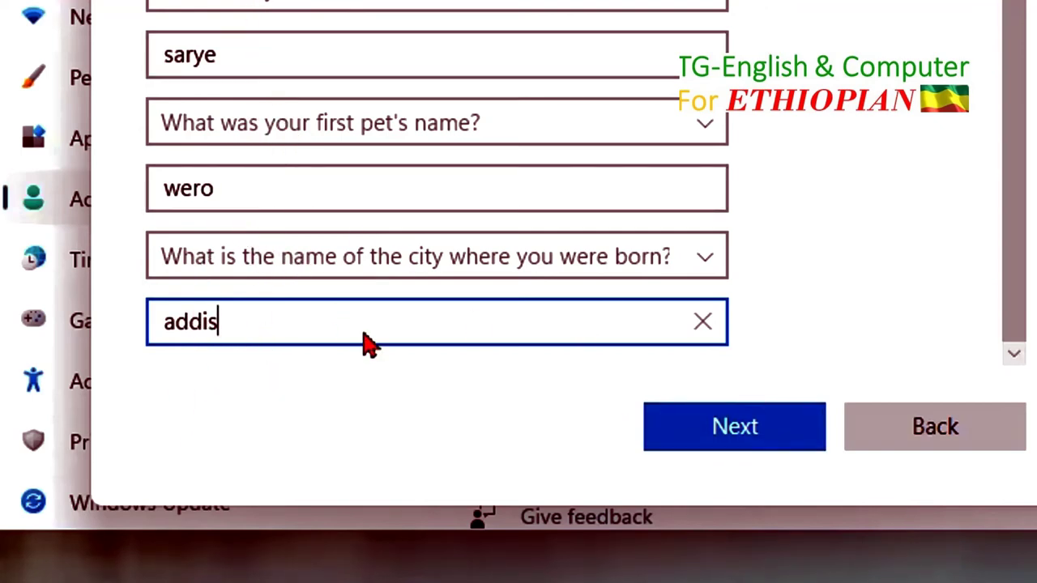
pyautogui.click(746, 438)
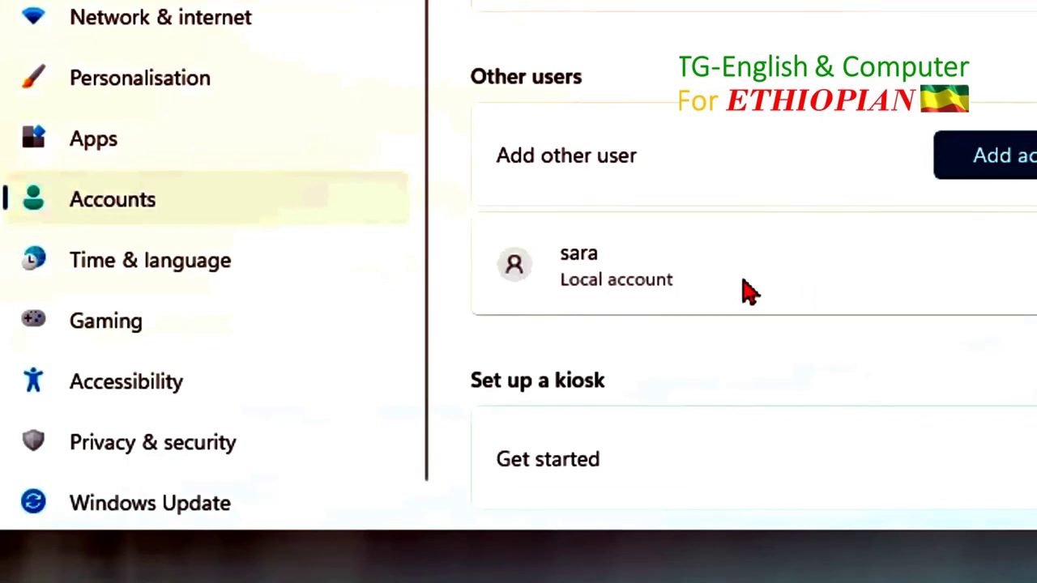
# Step: Change the sara account's type to Standard User and confirm
pyautogui.scroll(-2, 749, 292)
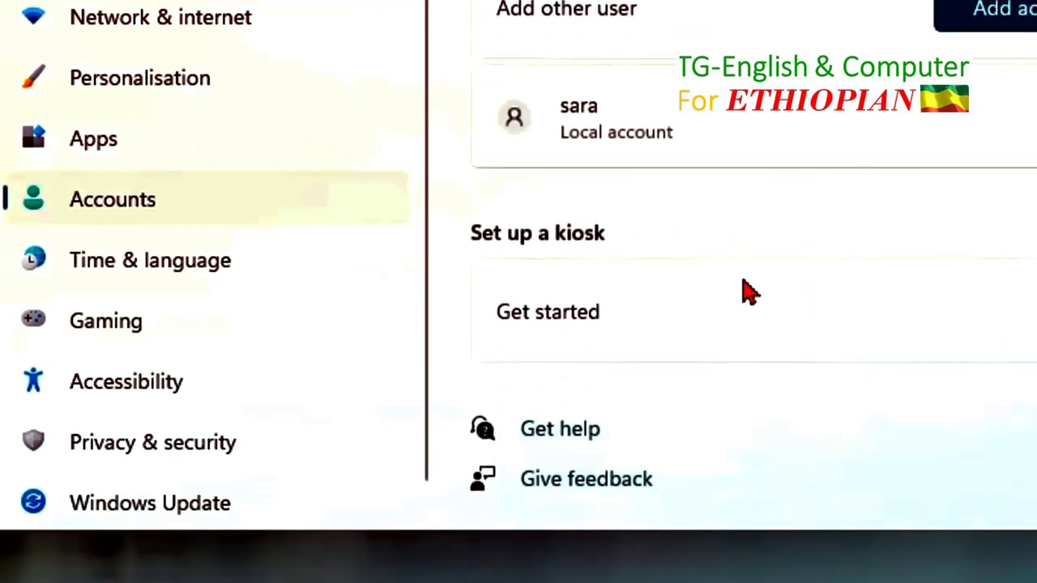
pyautogui.click(961, 128)
pyautogui.click(972, 206)
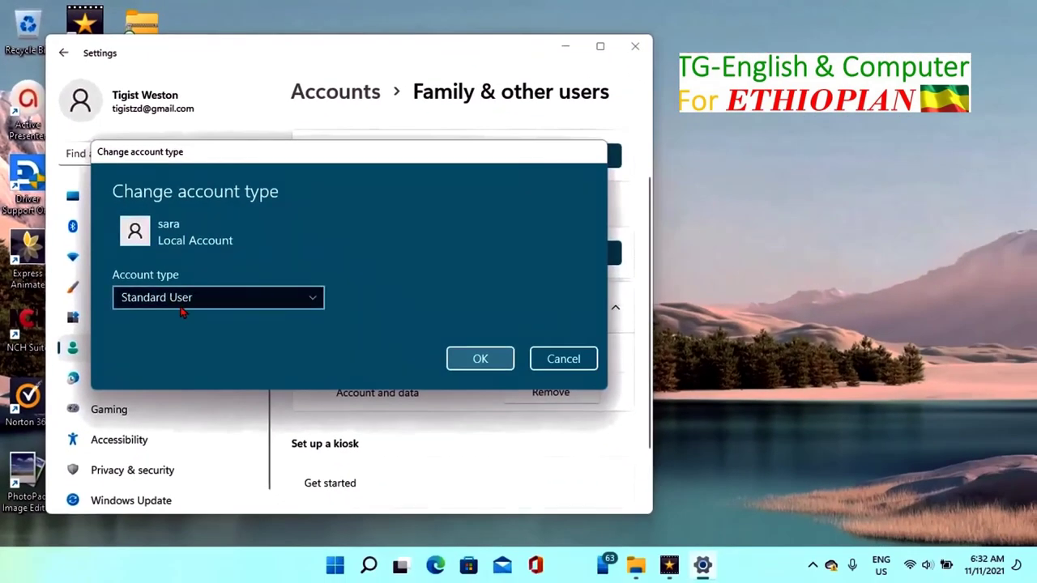
pyautogui.click(313, 299)
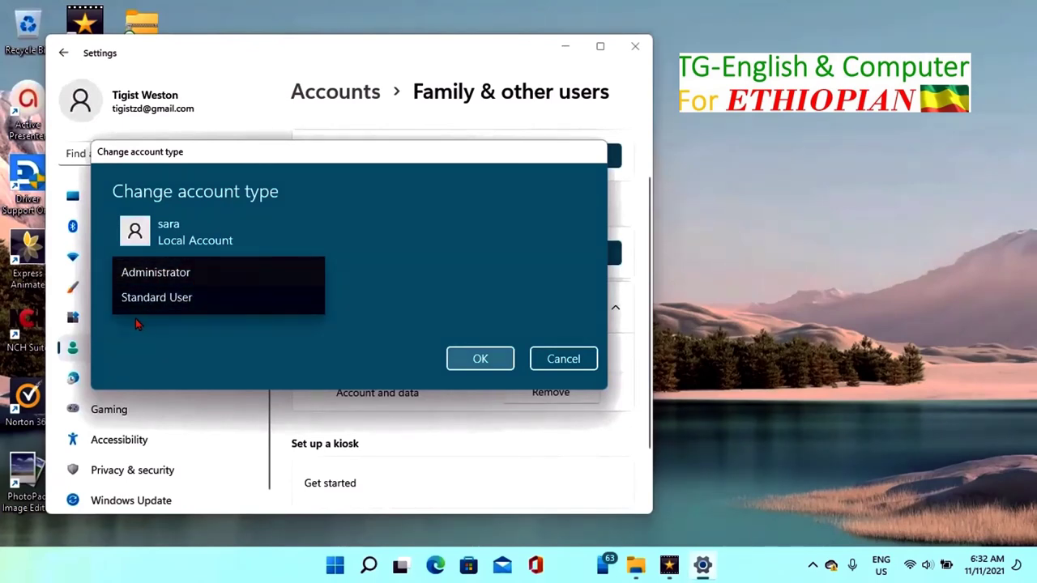
pyautogui.click(151, 301)
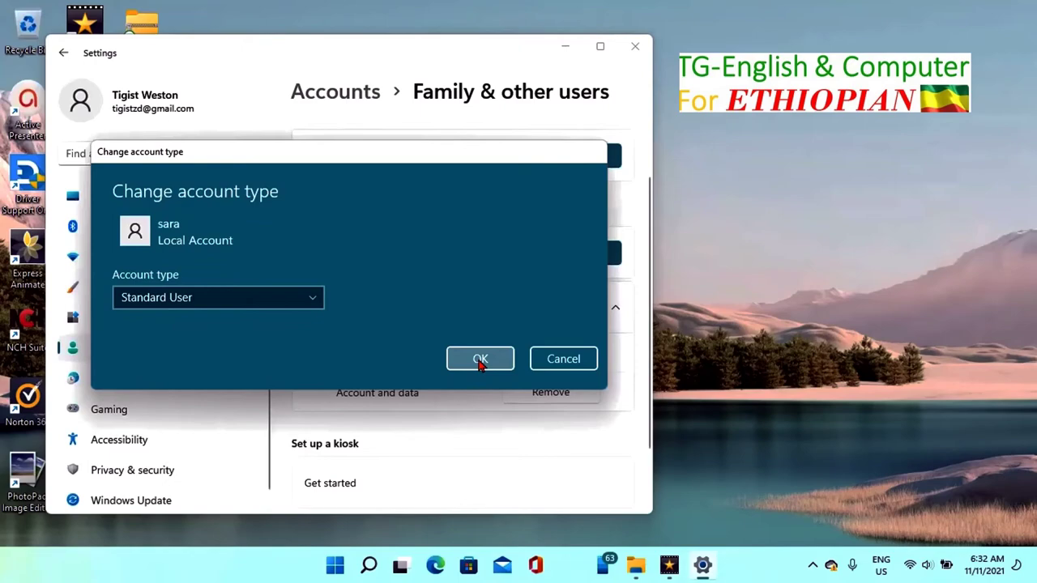
pyautogui.click(480, 360)
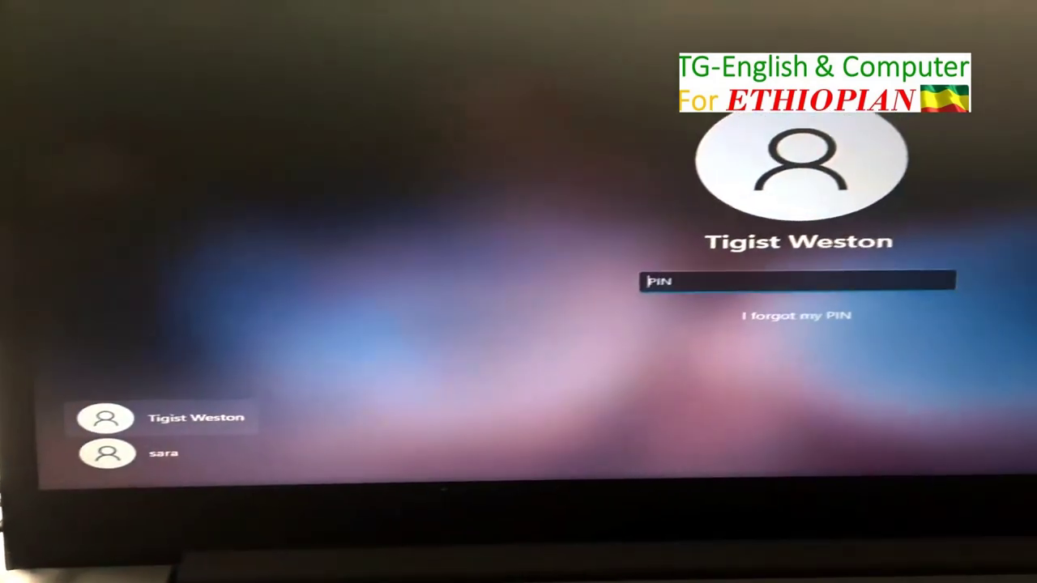
# Step: Sign in as sara with the account password, then open the Start menu
pyautogui.click(83, 468)
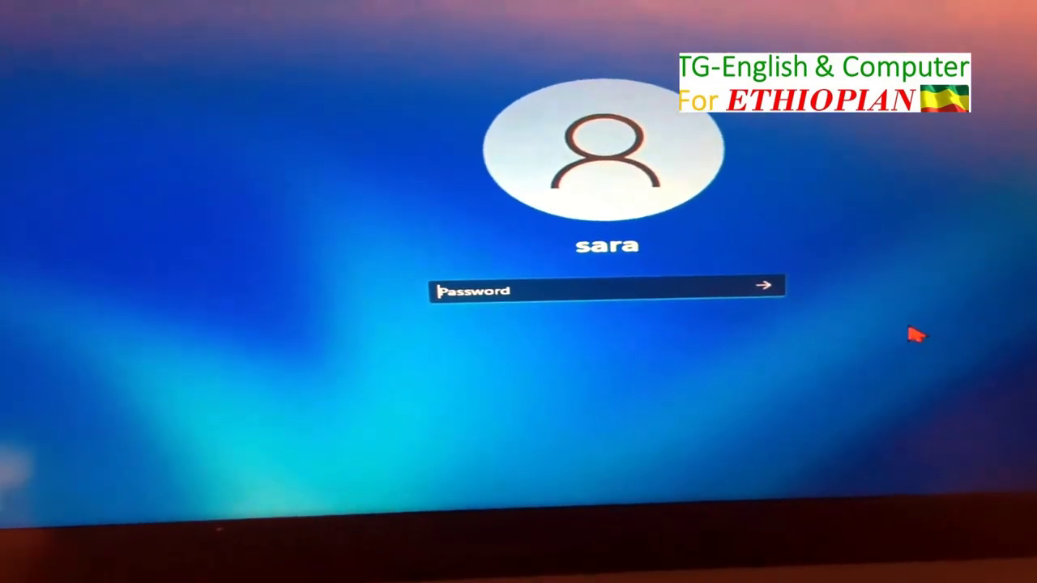
pyautogui.write('******')
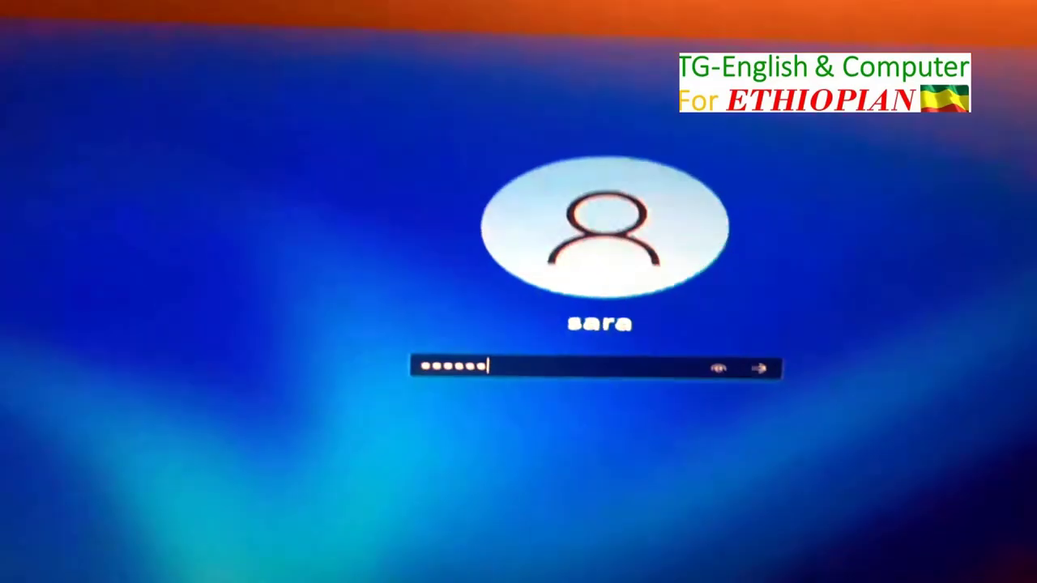
pyautogui.press('Return')
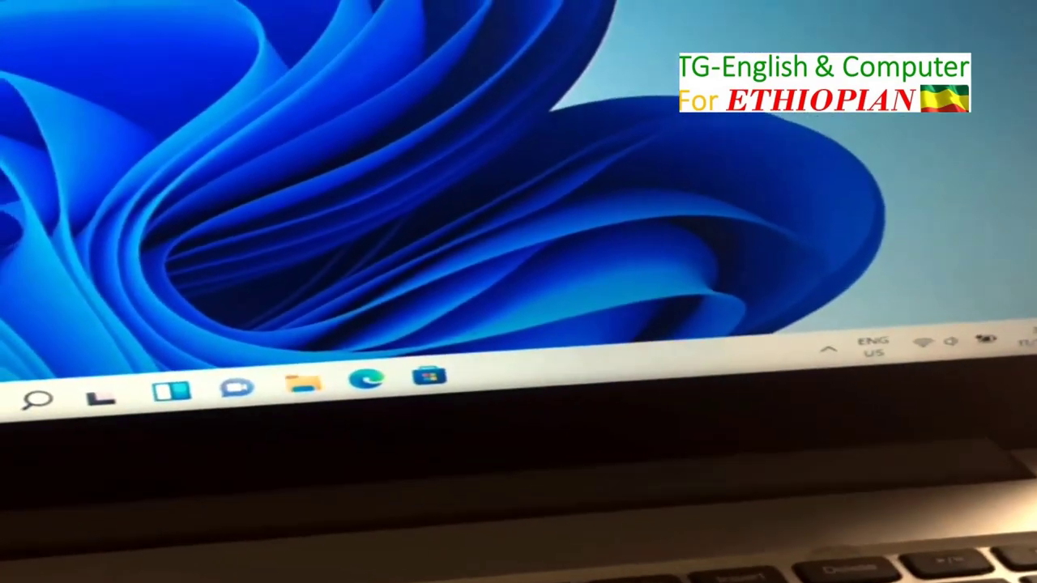
pyautogui.press('super')
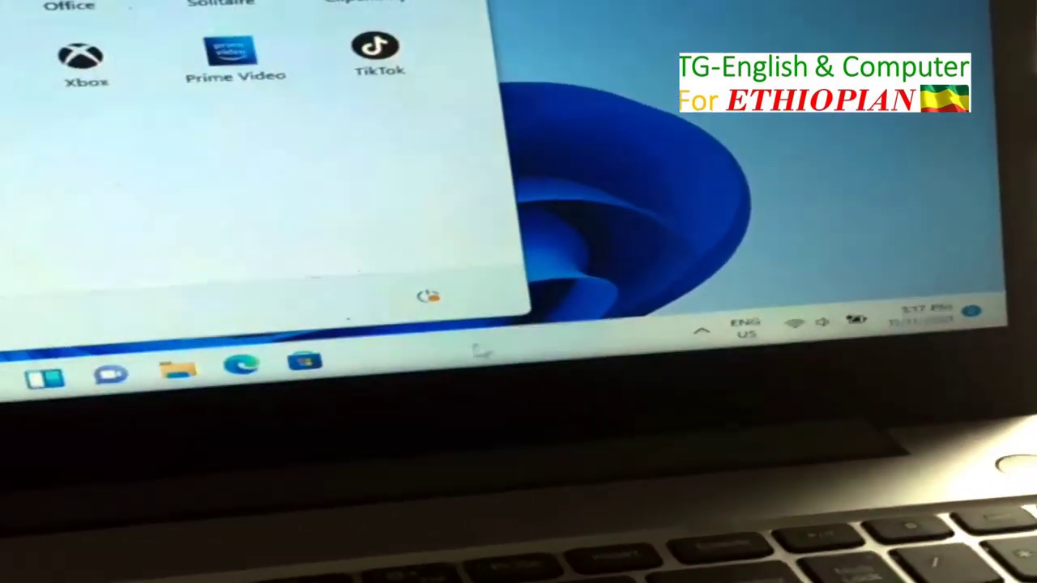